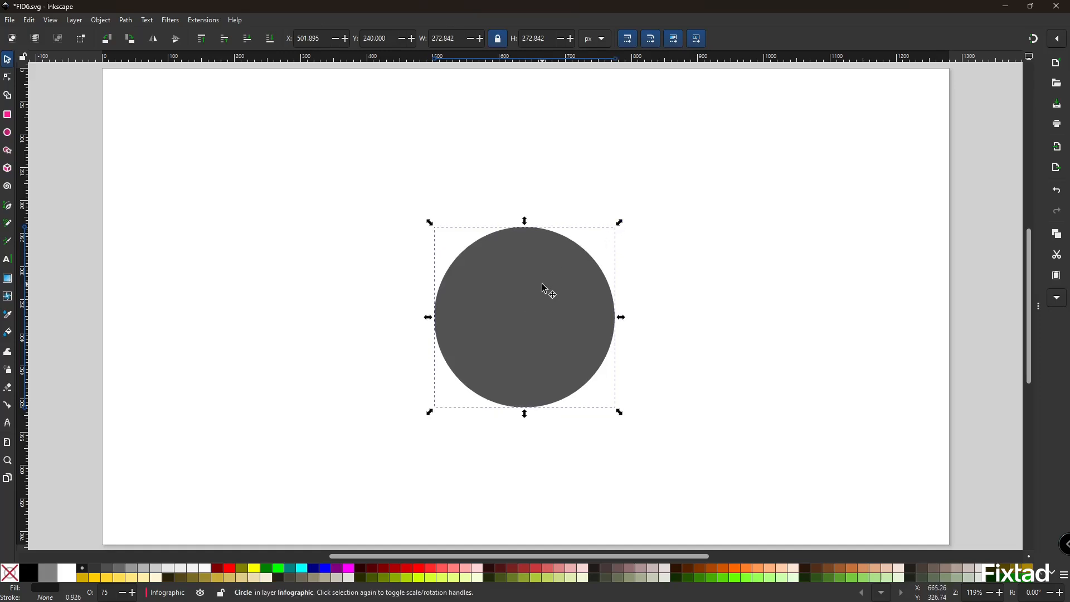
# Duplicate the circle, shrink the copy concentrically to about 251 px, and give it a black stroke with no fill.
pyautogui.hotkey('ctrl', 'd')
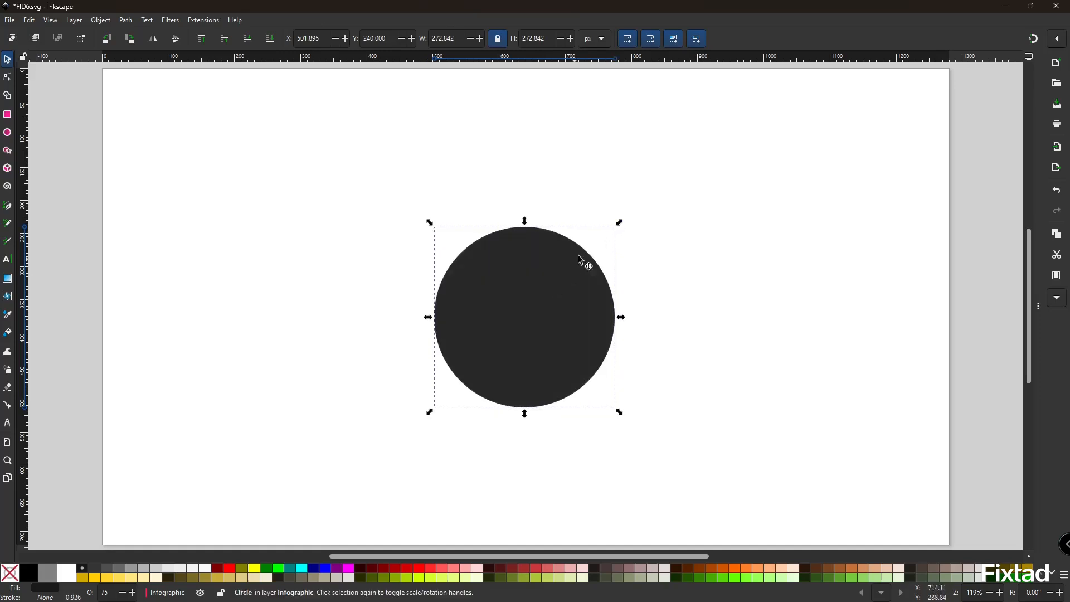
pyautogui.moveTo(619, 223); pyautogui.dragTo(613, 232)
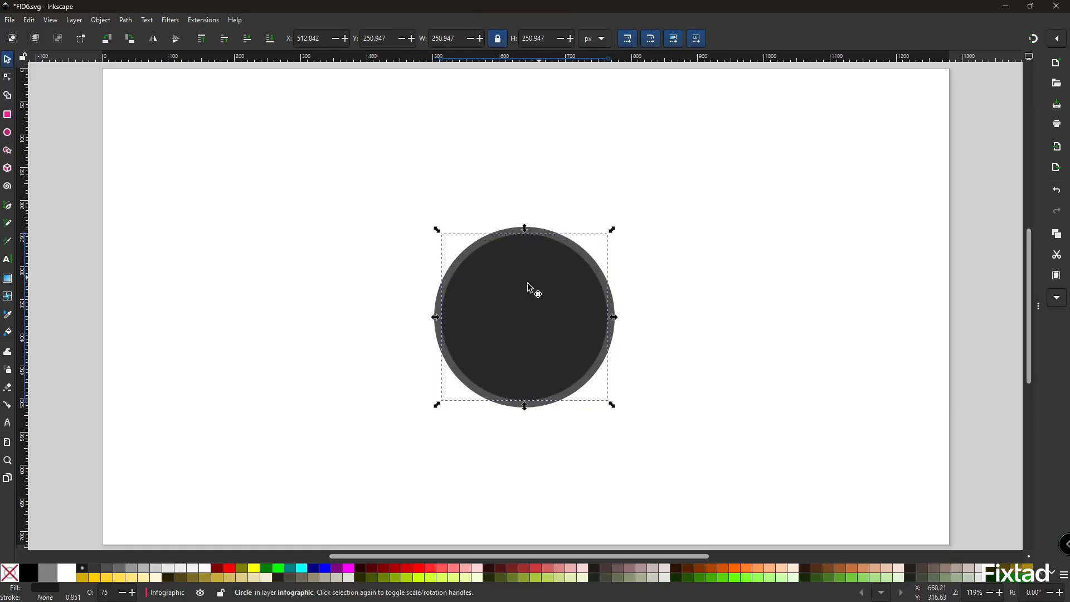
pyautogui.keyDown('shift'); pyautogui.click(29, 575); pyautogui.keyUp('shift')
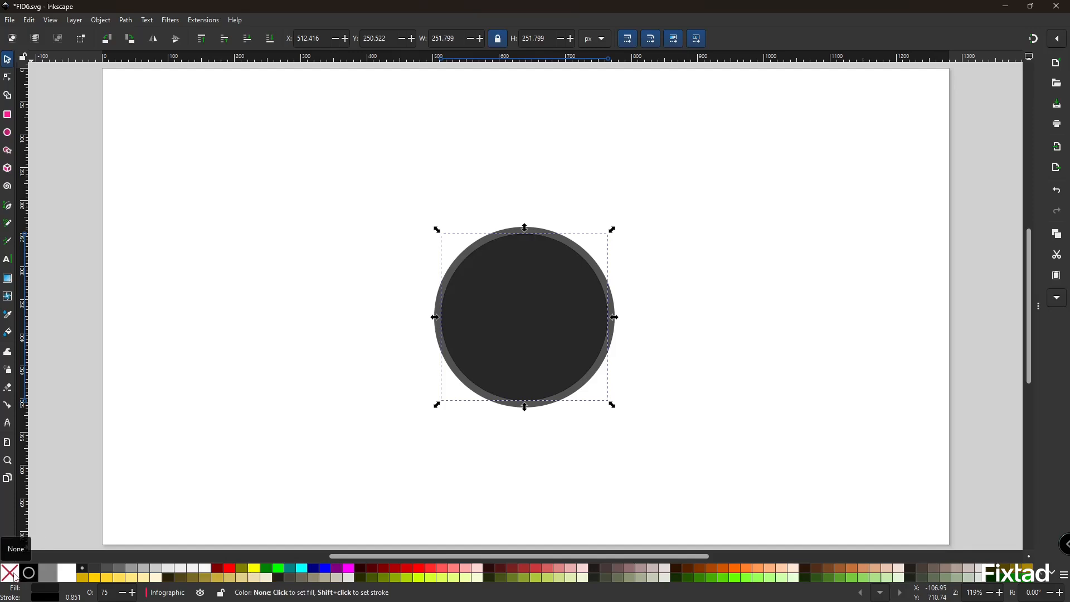
pyautogui.click(15, 577)
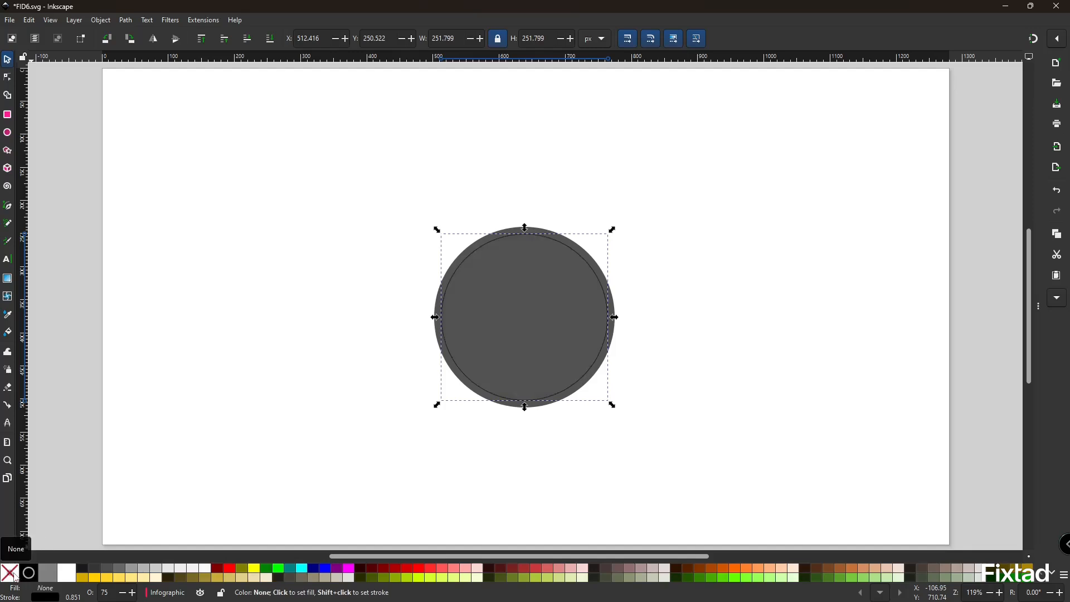
# Set the copy's stroke width to 32 px and enlarge it about its centre into a ring about 335 px wide.
pyautogui.rightClick(73, 598)
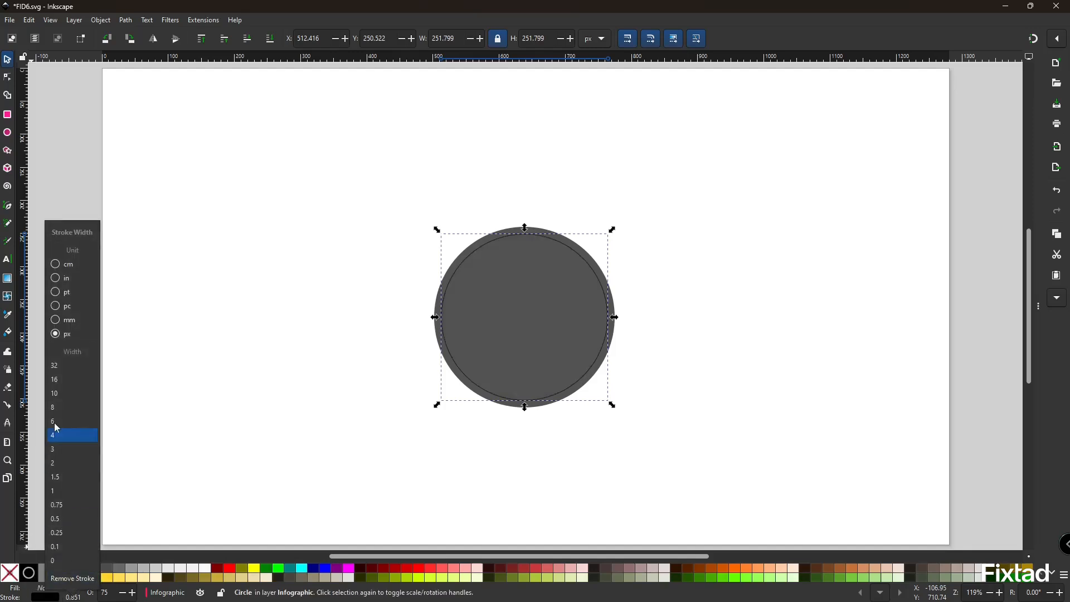
pyautogui.click(67, 370)
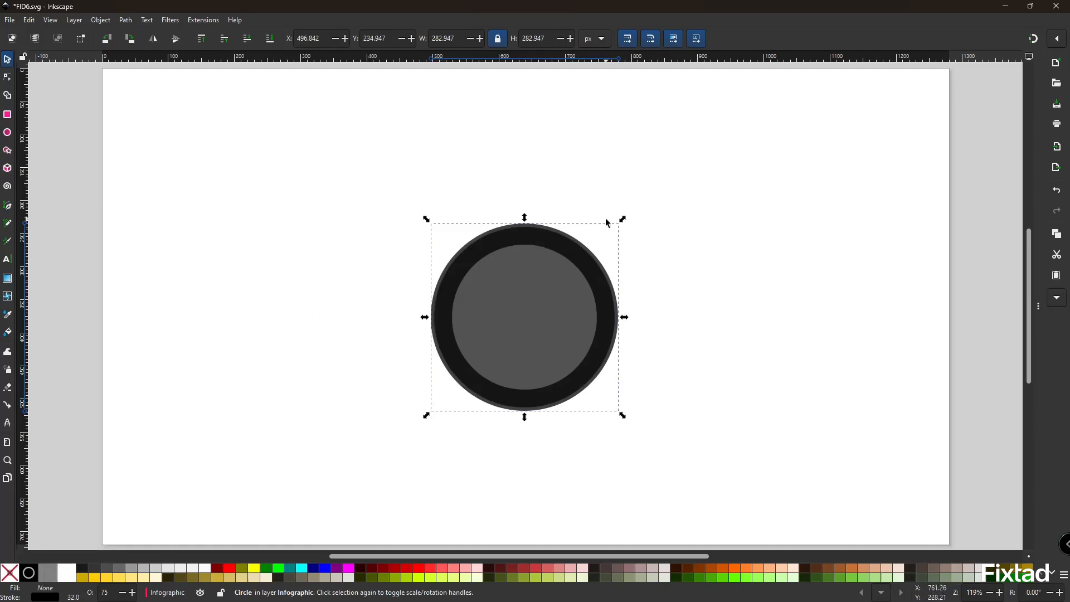
pyautogui.moveTo(624, 217); pyautogui.dragTo(645, 202)
# Hide the filled circle inside the ring.
pyautogui.click(527, 319)
pyautogui.rightClick(526, 318)
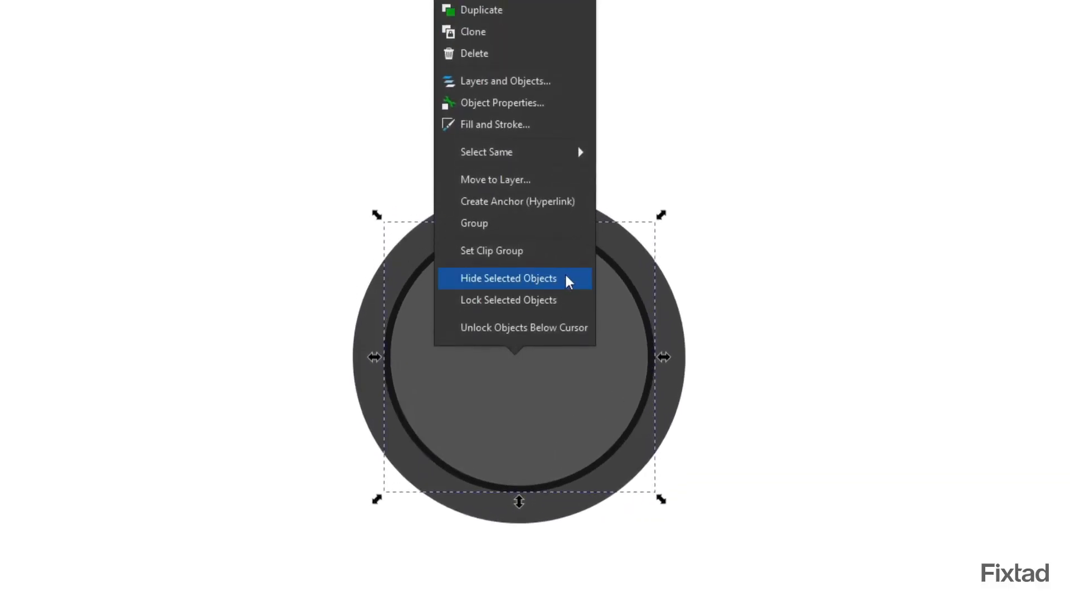
pyautogui.click(566, 277)
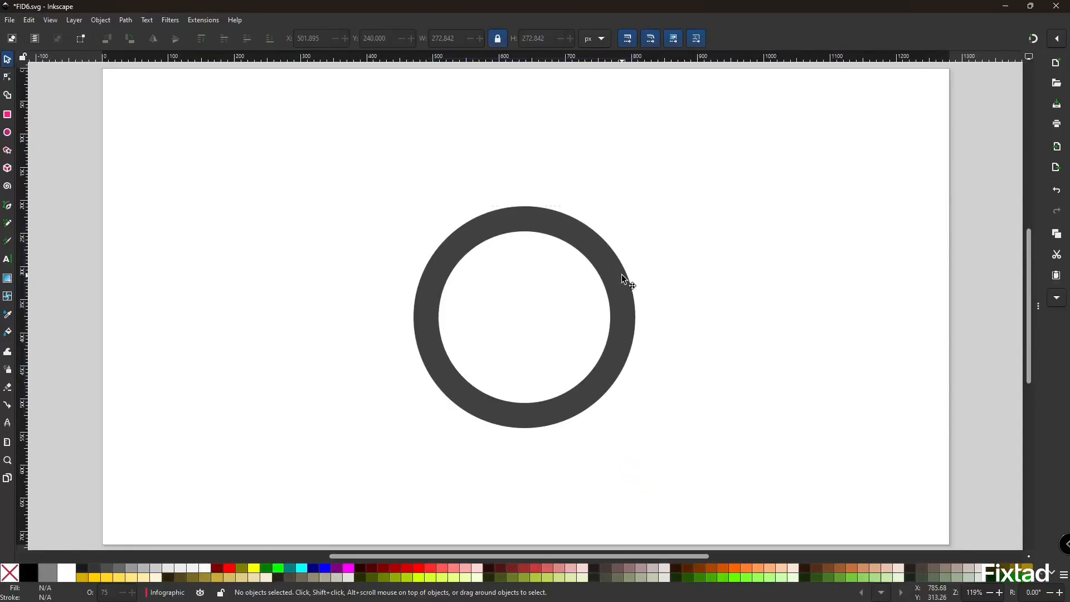
# Duplicate the ring twice and place one copy on each side in a horizontal row, overlapping the middle ring.
pyautogui.hotkey('ctrl', 'd')
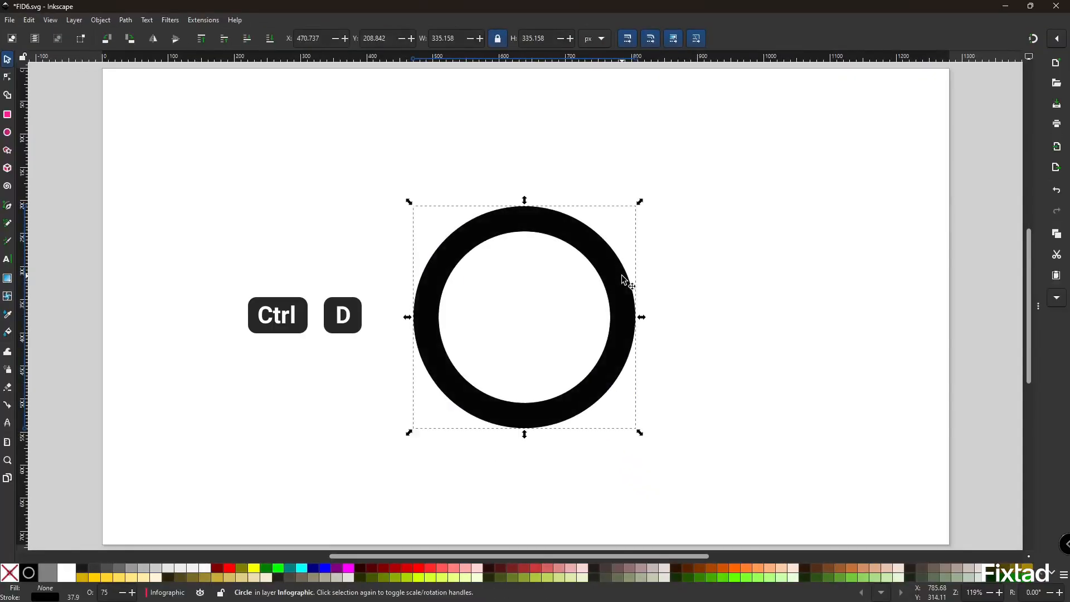
pyautogui.moveTo(620, 309); pyautogui.dragTo(600, 319)
pyautogui.click(423, 322)
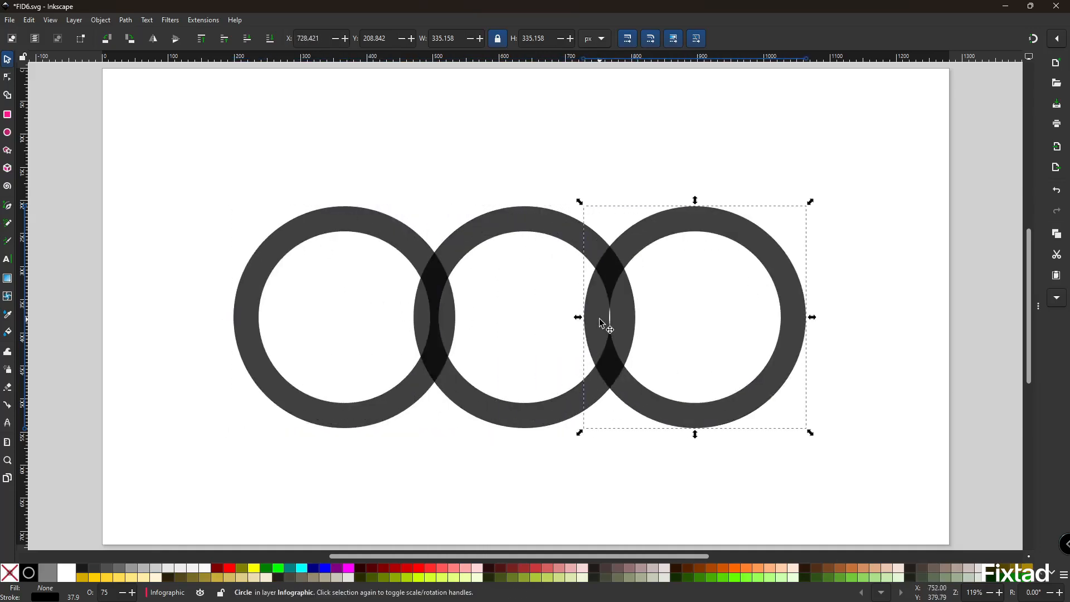
# Turn on snapping and move the two outer rings outward until each overlaps the middle ring by exactly one ring thickness.
pyautogui.click(1034, 39)
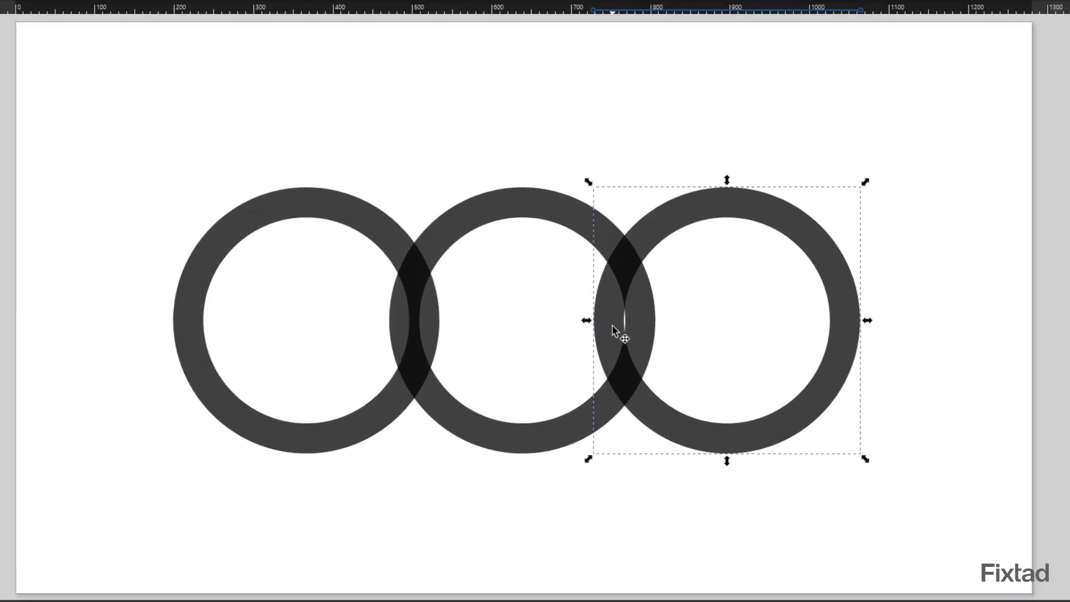
pyautogui.moveTo(603, 323); pyautogui.dragTo(627, 321)
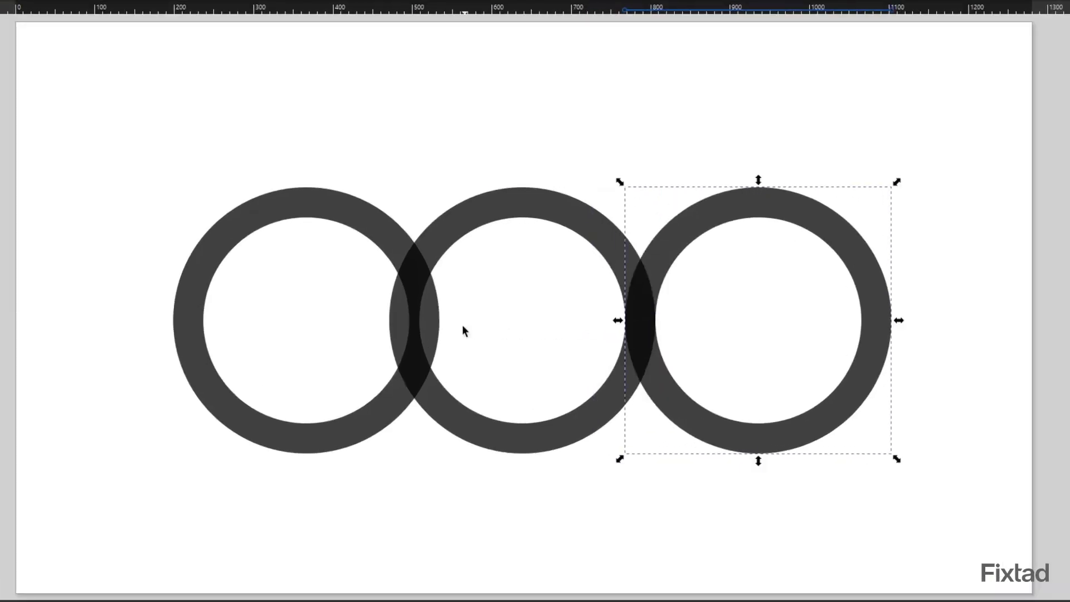
pyautogui.click(430, 330)
pyautogui.moveTo(434, 333); pyautogui.dragTo(406, 329)
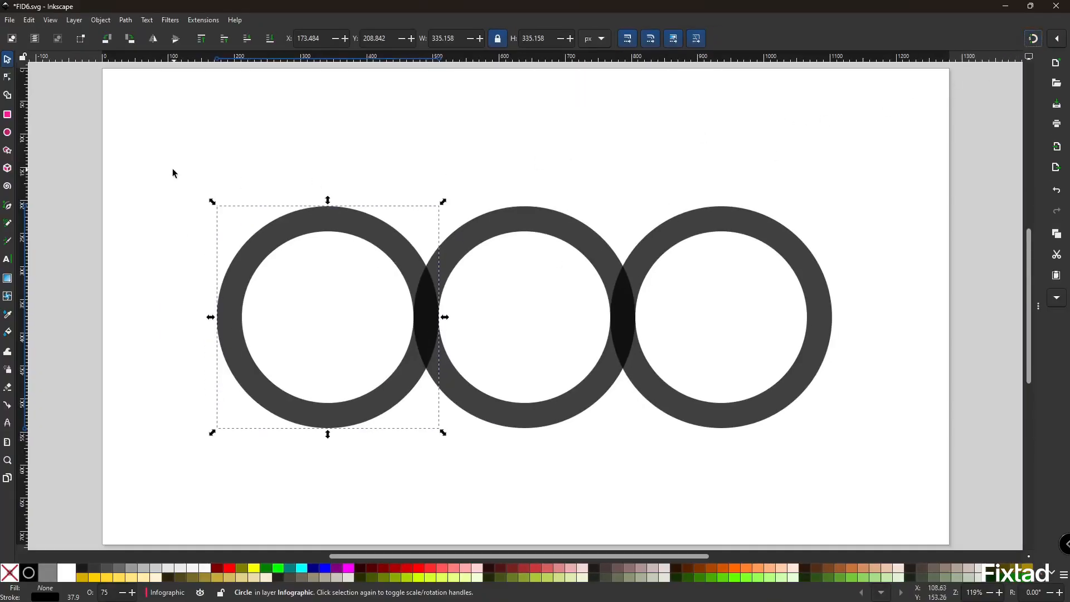
# Convert the strokes of all three rings to paths.
pyautogui.moveTo(173, 169); pyautogui.dragTo(848, 482)
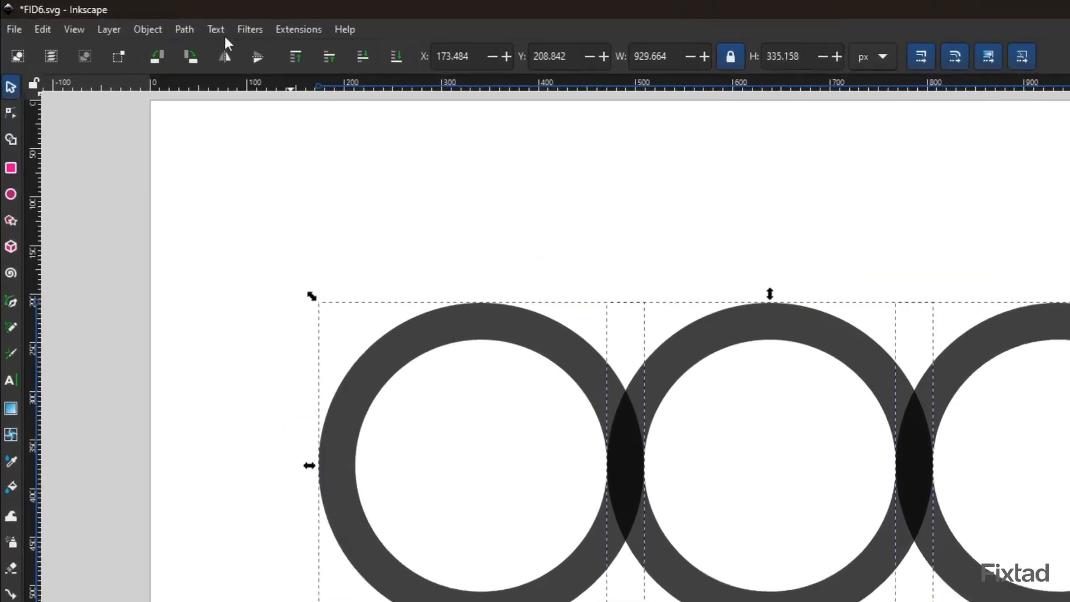
pyautogui.click(125, 21)
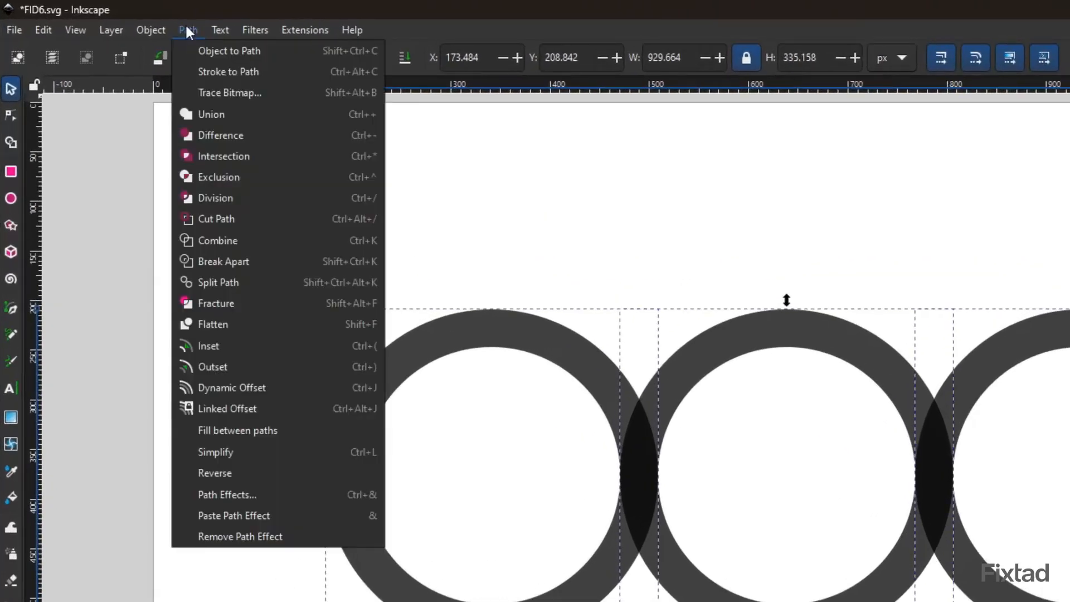
pyautogui.click(275, 72)
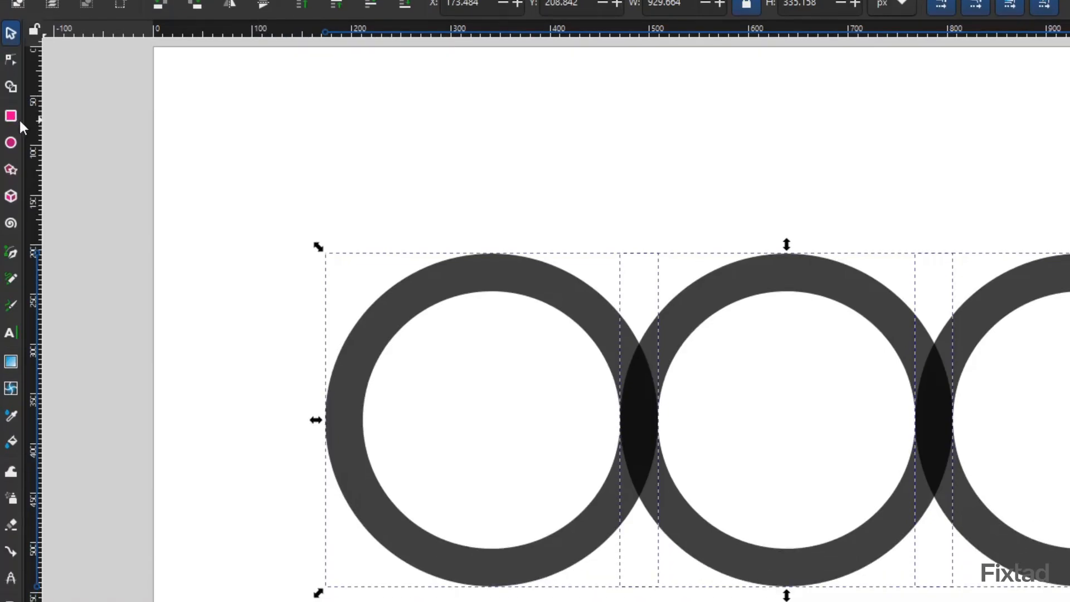
# Draw a rectangle about 1049 px wide above the rings and stretch it down over their upper halves to about 238 px high.
pyautogui.click(11, 115)
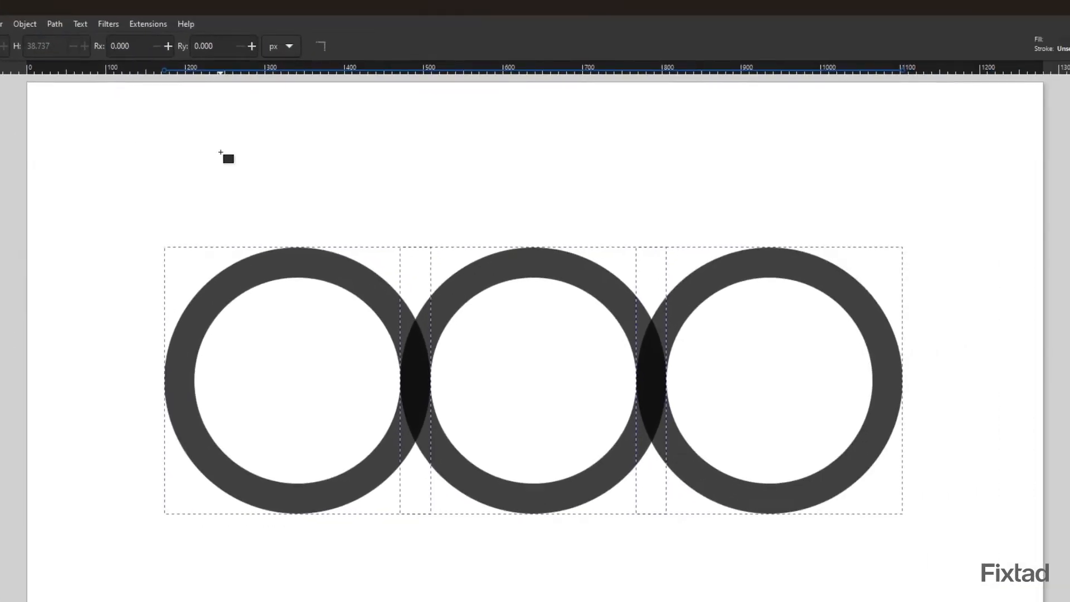
pyautogui.moveTo(106, 172); pyautogui.dragTo(939, 199)
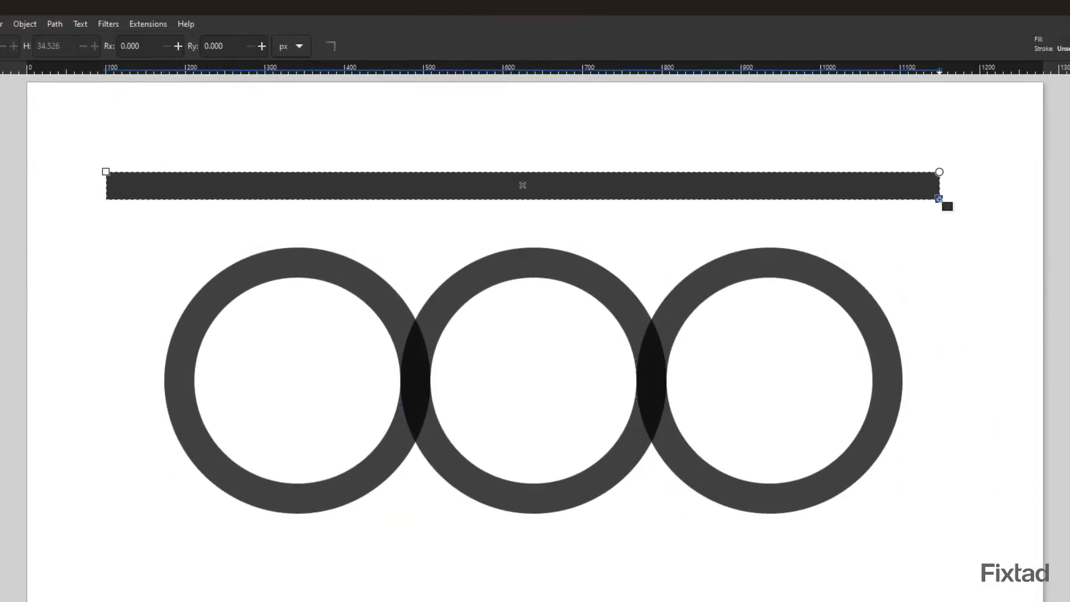
pyautogui.press('s')
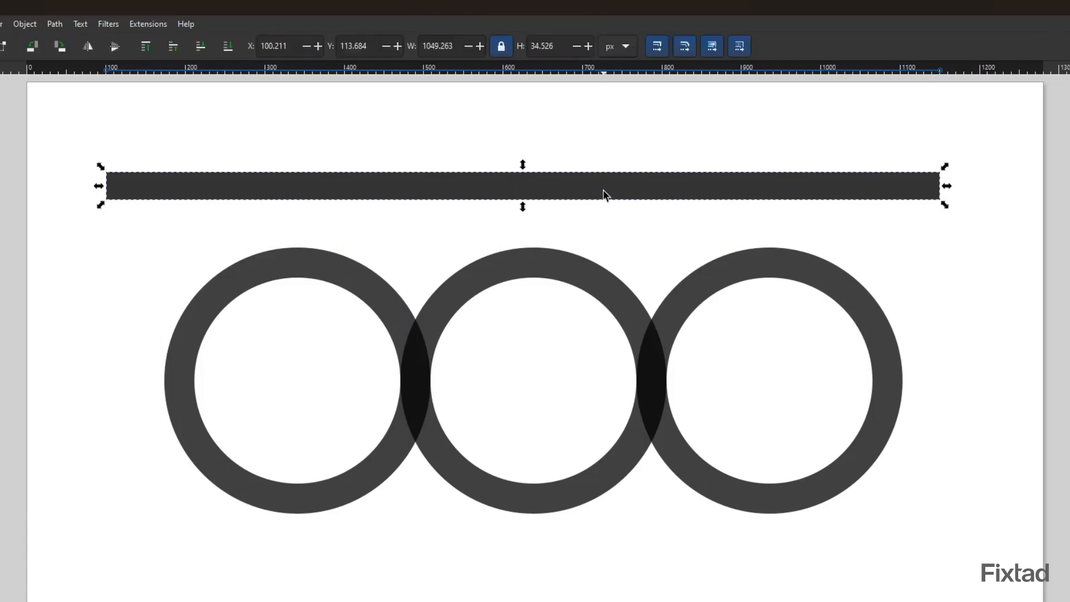
pyautogui.moveTo(516, 210); pyautogui.dragTo(523, 369)
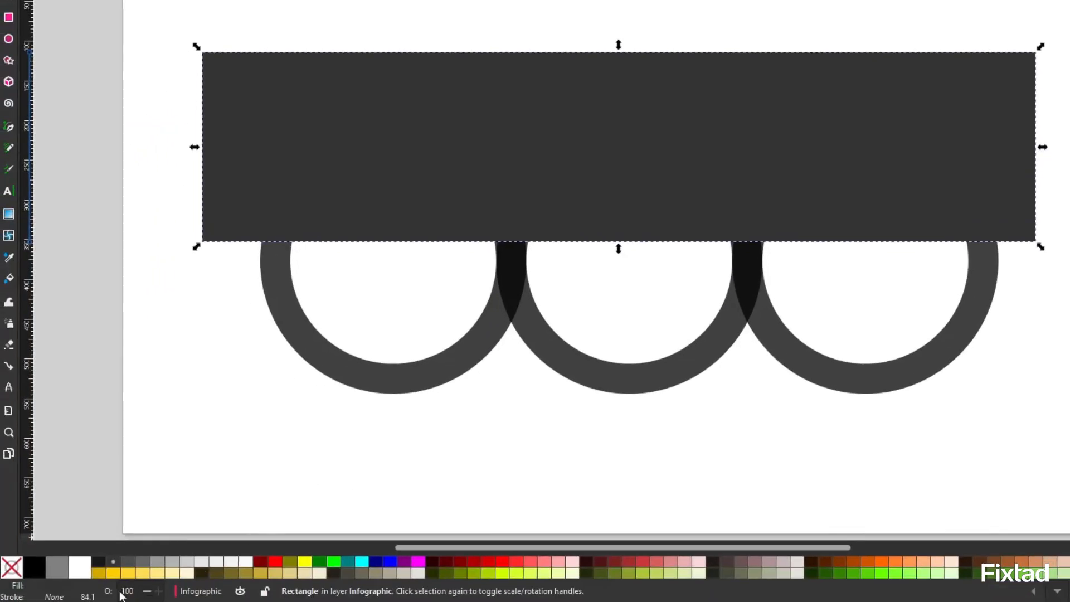
# Make the rectangle black at 75% opacity and centre it over the rings with its lower edge on their horizontal centre line.
pyautogui.rightClick(121, 593)
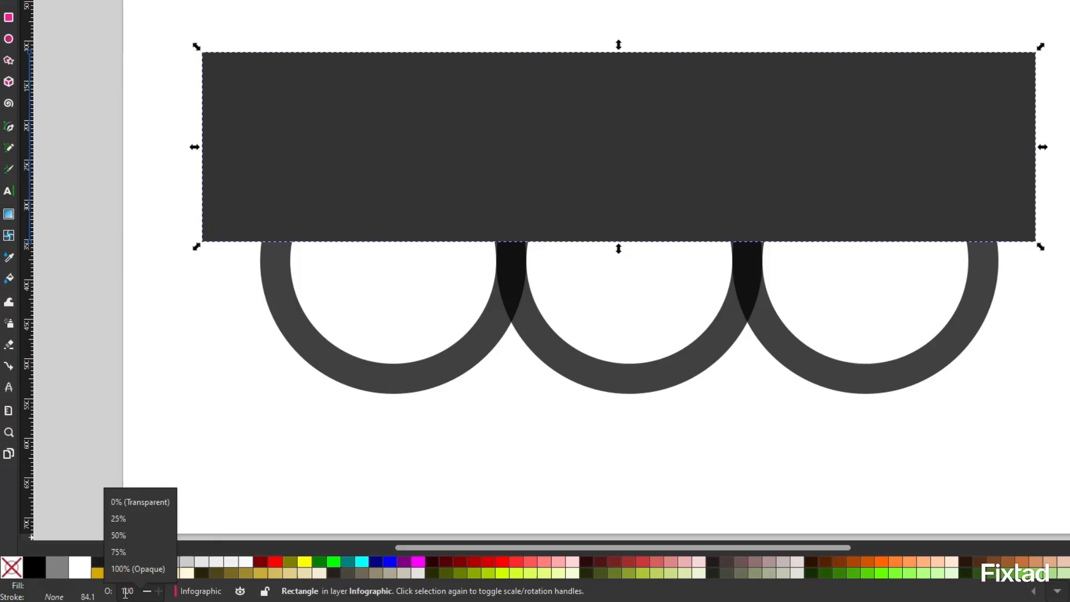
pyautogui.click(136, 551)
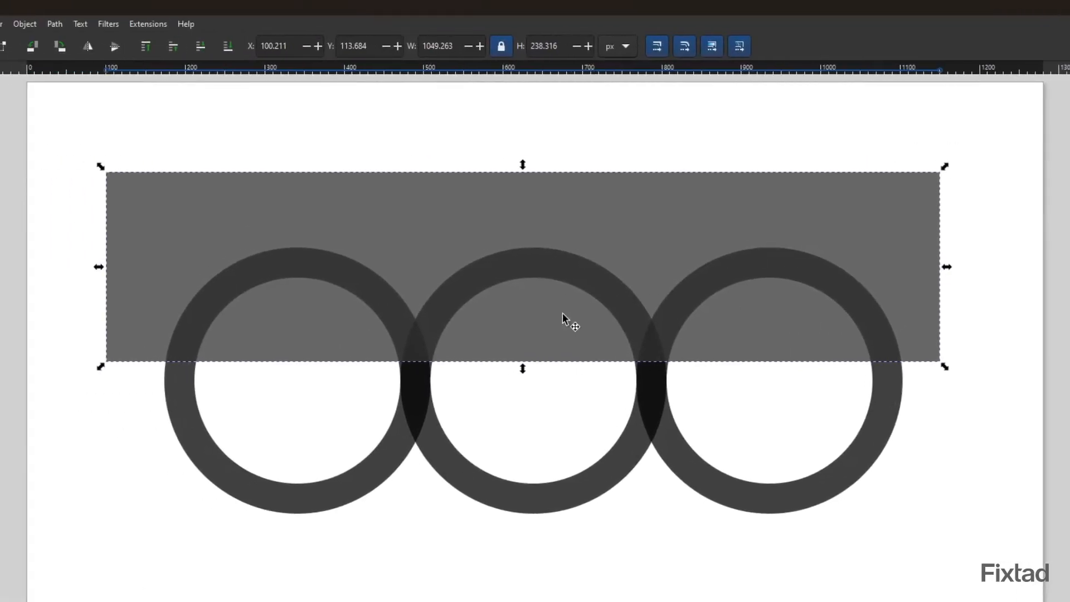
pyautogui.moveTo(524, 336); pyautogui.dragTo(533, 347)
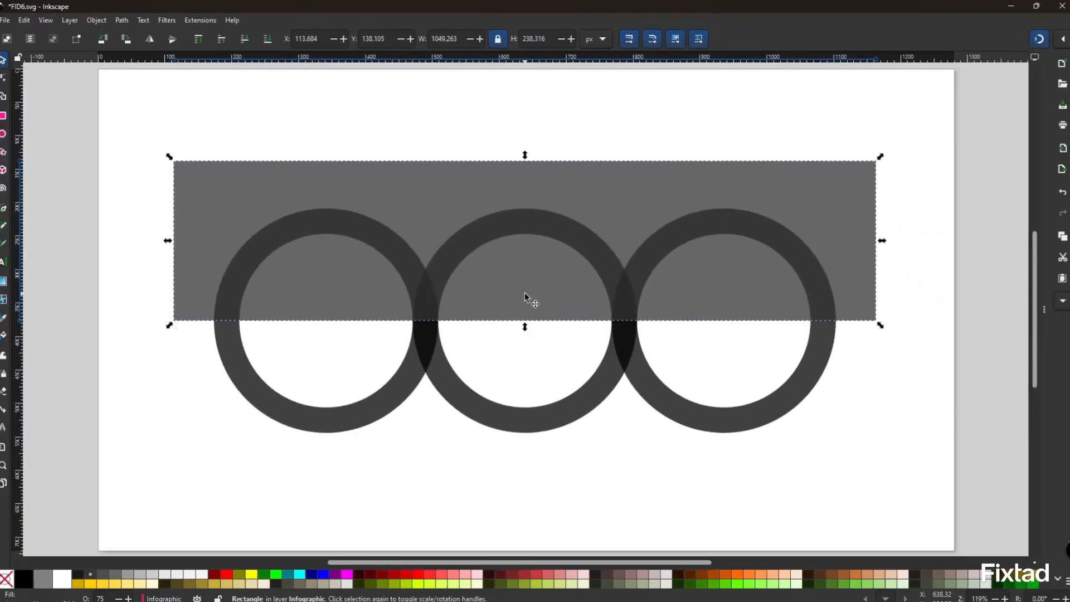
pyautogui.click(27, 573)
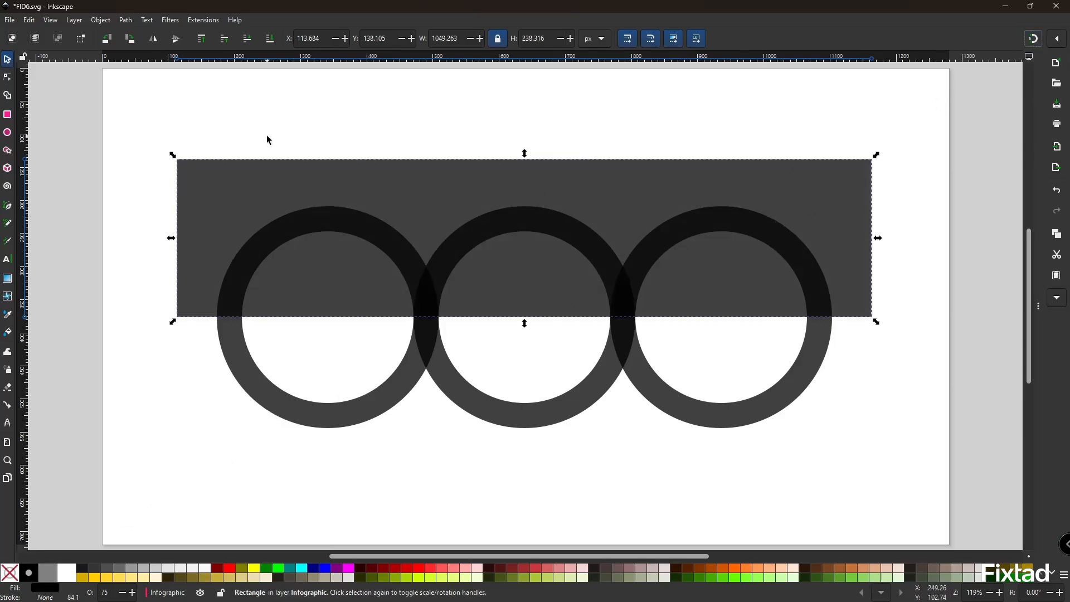
# With Shape Builder, keep only the lower half of the left ring, upper half of the middle ring and lower half of the right ring.
pyautogui.moveTo(155, 117); pyautogui.dragTo(907, 462)
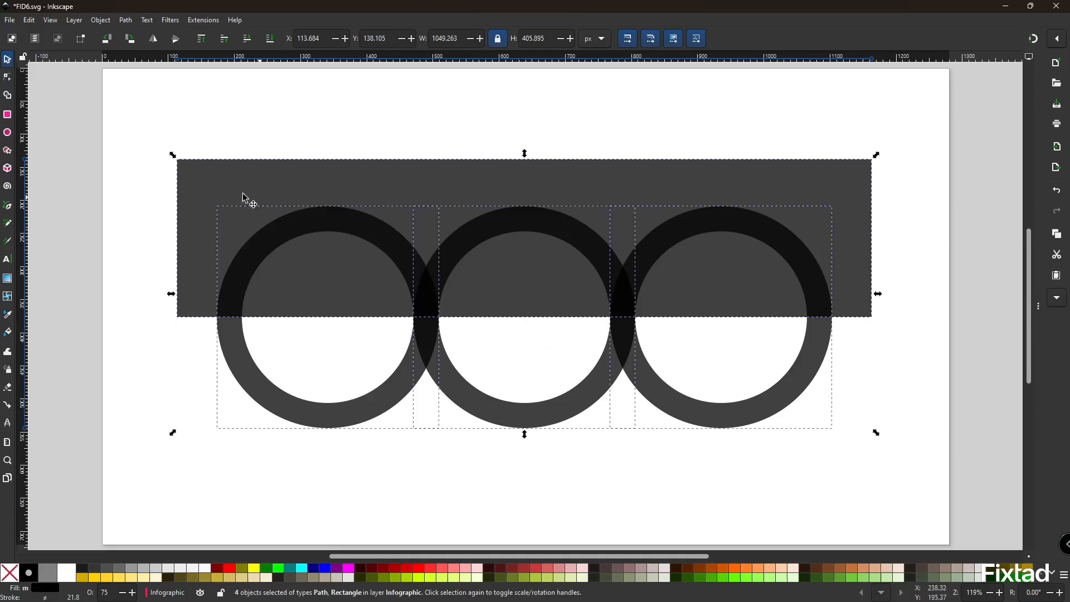
pyautogui.click(7, 96)
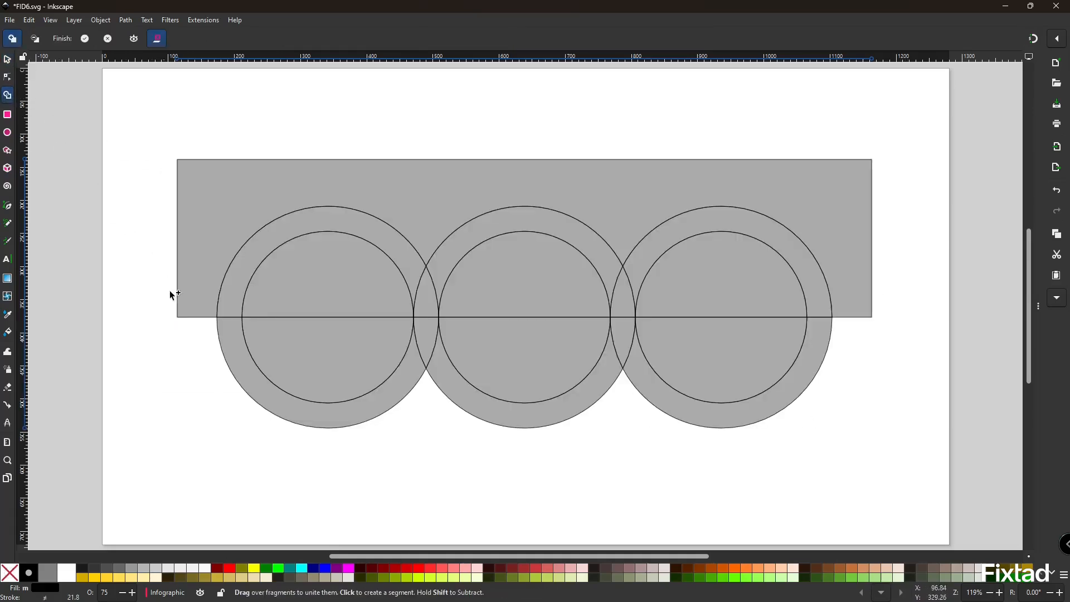
pyautogui.moveTo(253, 379)
pyautogui.mouseDown()
pyautogui.moveTo(324, 394)
pyautogui.moveTo(409, 377)
pyautogui.moveTo(429, 342)
pyautogui.moveTo(419, 304)
pyautogui.moveTo(452, 255)
pyautogui.mouseUp()
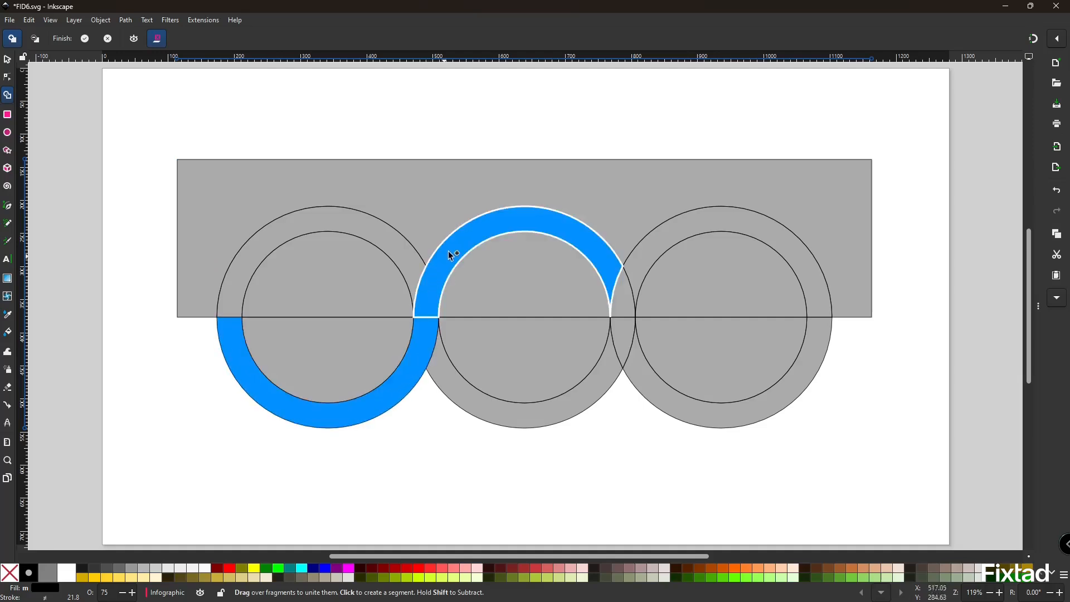
pyautogui.moveTo(623, 289); pyautogui.dragTo(614, 272)
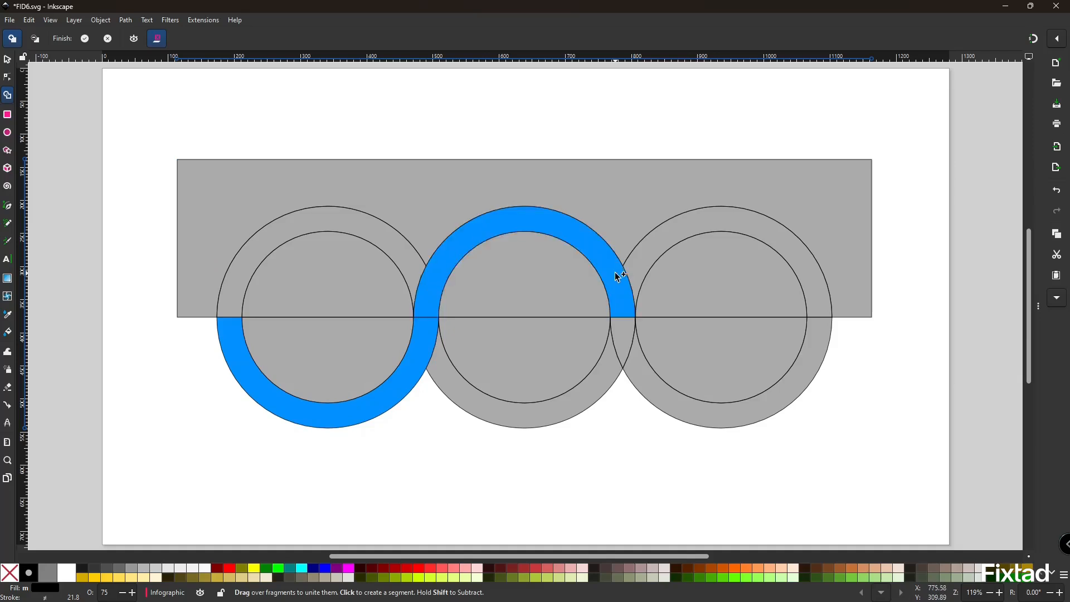
pyautogui.moveTo(624, 335); pyautogui.dragTo(636, 358)
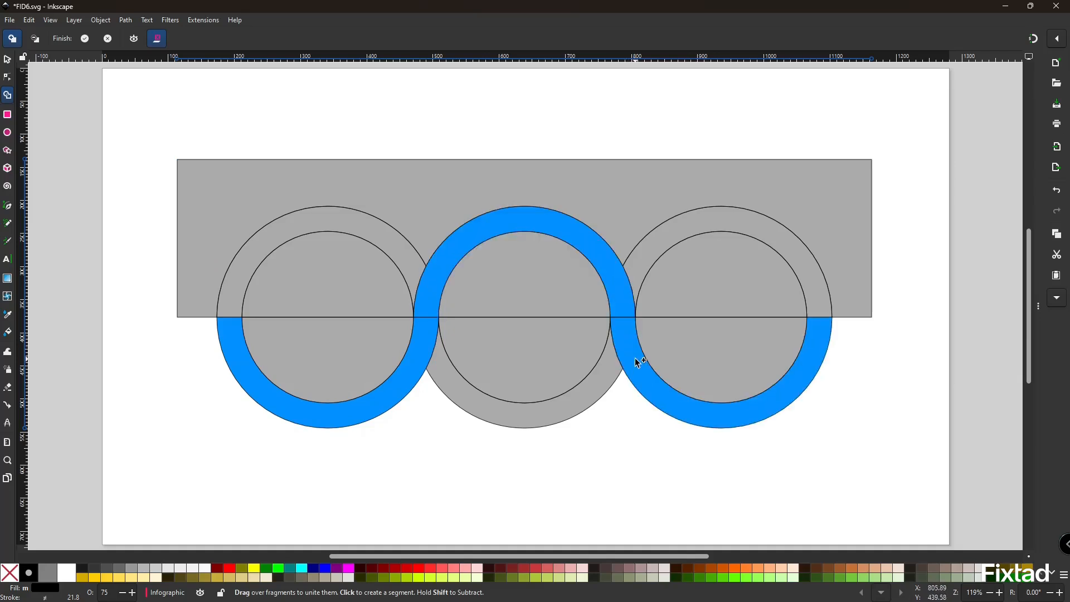
pyautogui.press('Return')
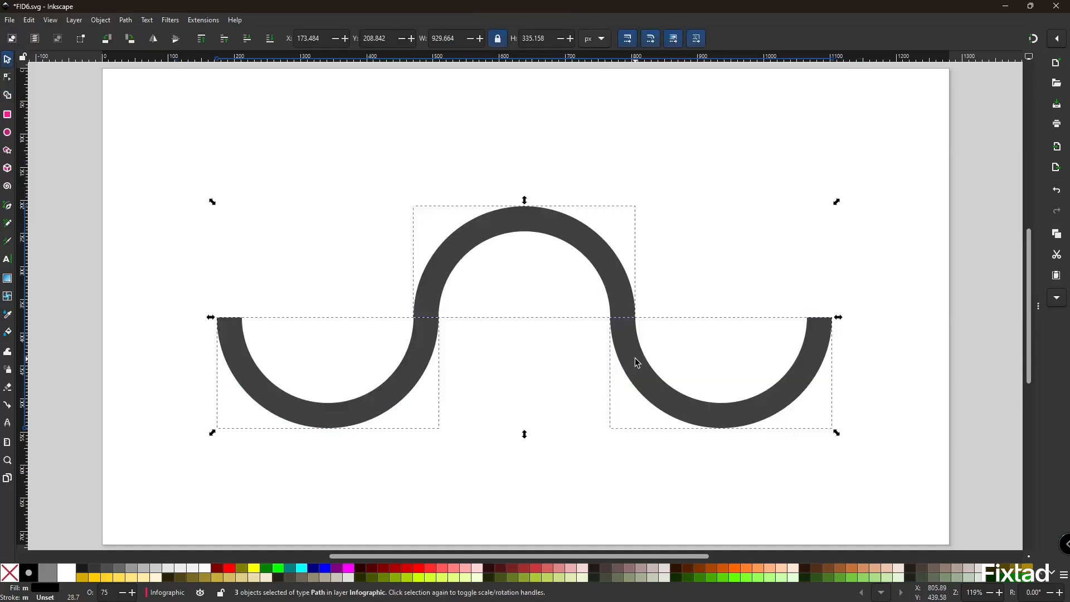
# Set the opacity of the three half-ring arcs to 100%.
pyautogui.rightClick(103, 588)
pyautogui.click(111, 574)
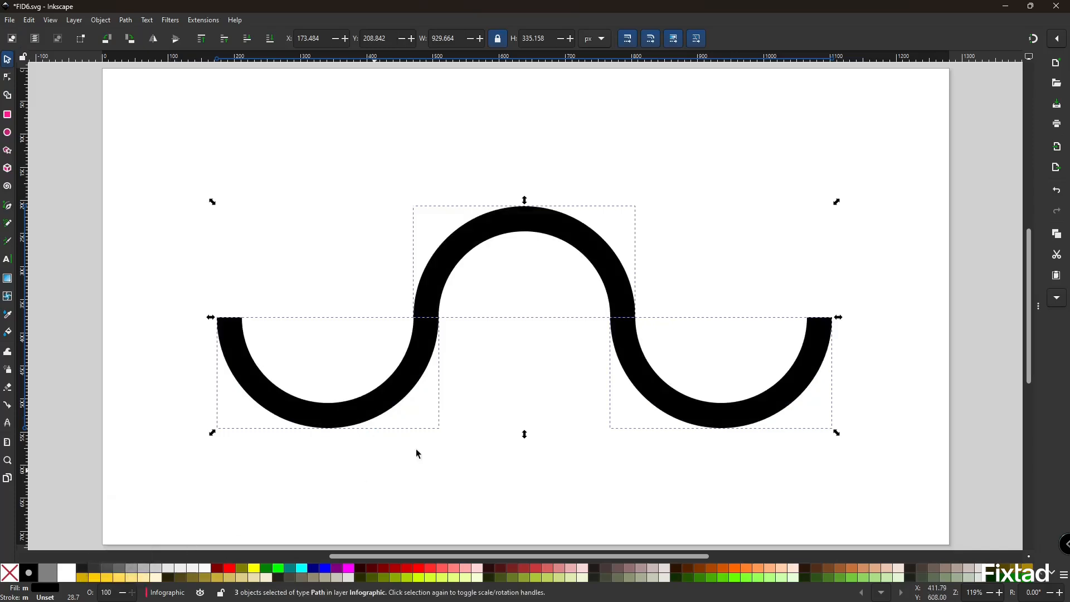
pyautogui.click(793, 275)
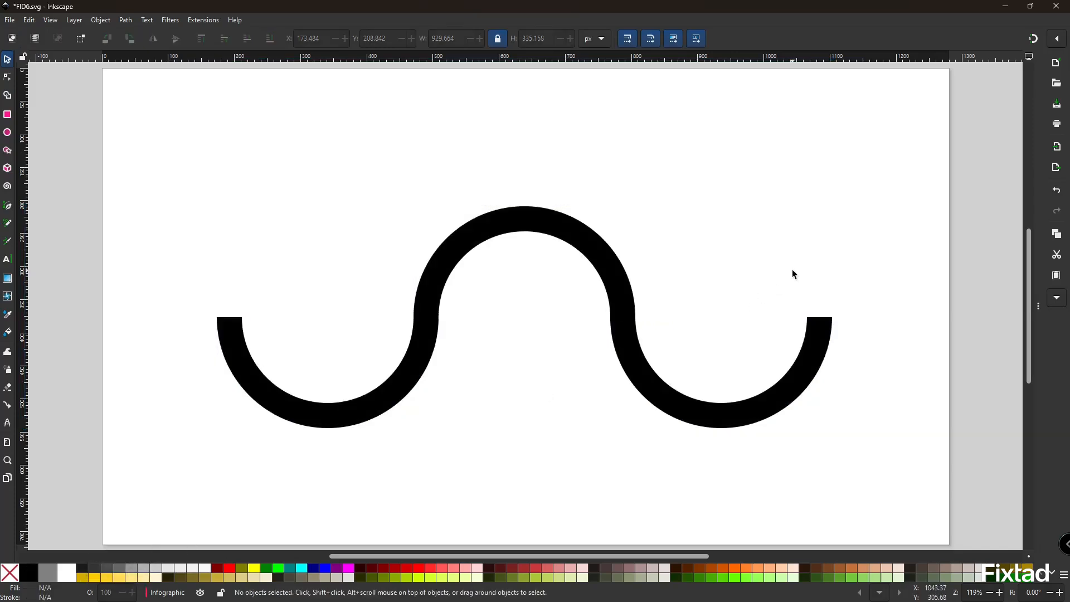
# Fill the left half-ring arc with the red-to-orange linear gradient named 100.
pyautogui.click(433, 354)
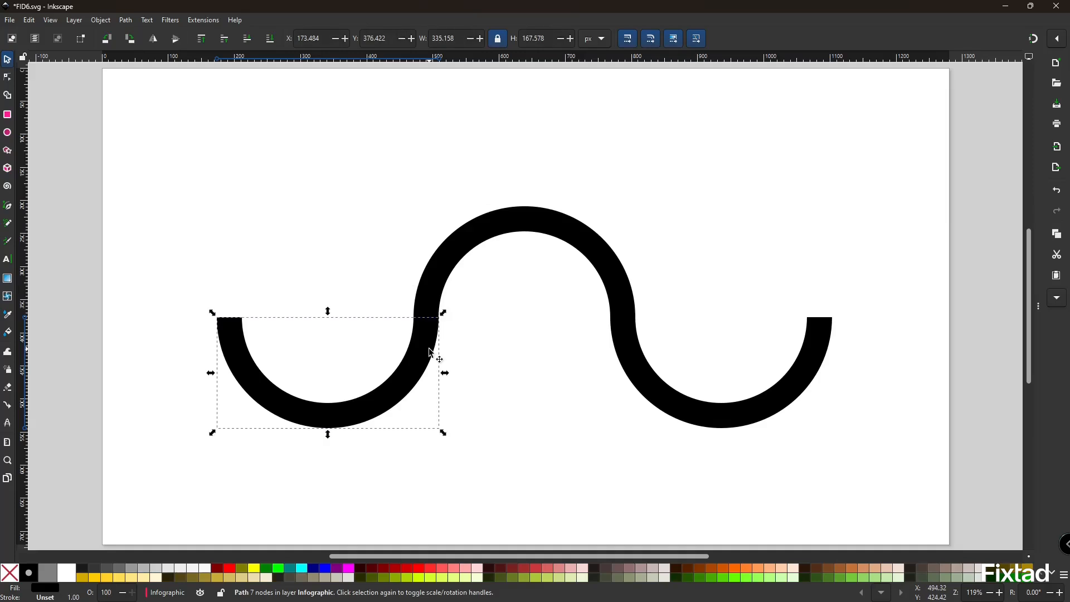
pyautogui.hotkey('ctrl', 'shift', 'l')
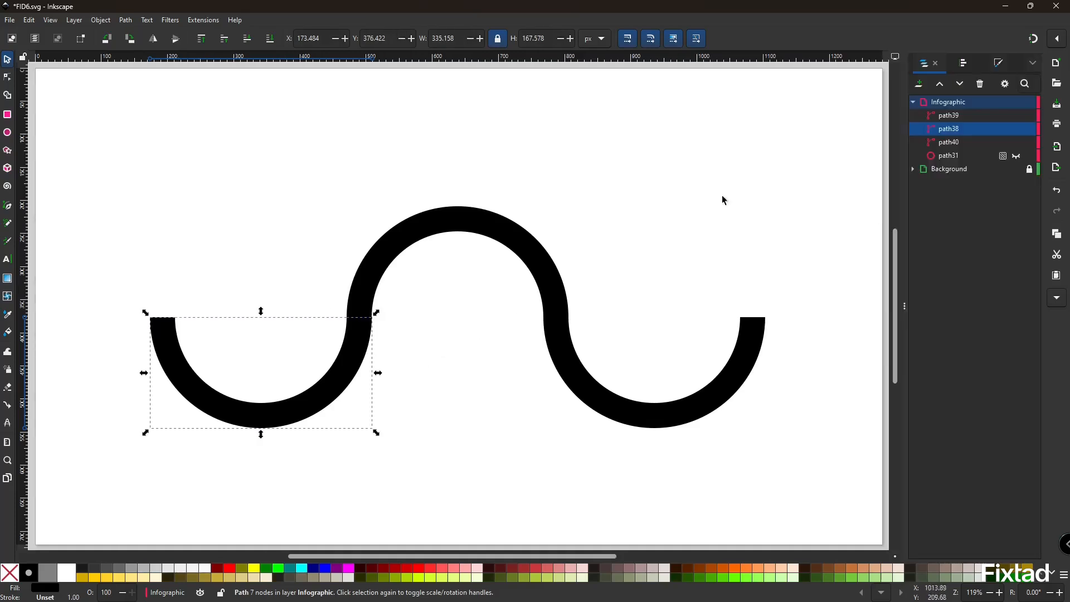
pyautogui.click(997, 64)
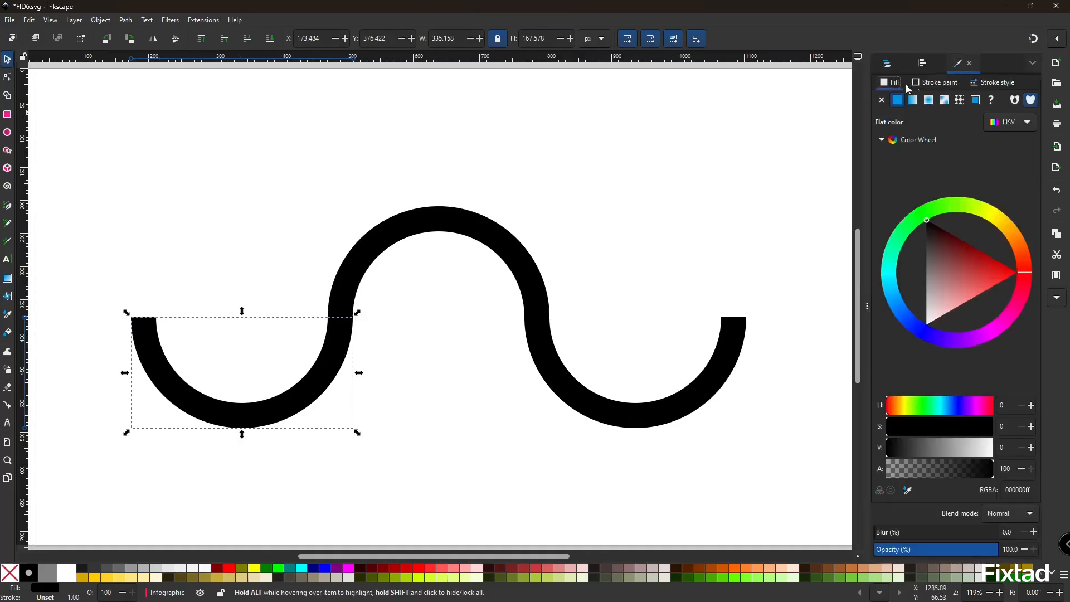
pyautogui.click(913, 101)
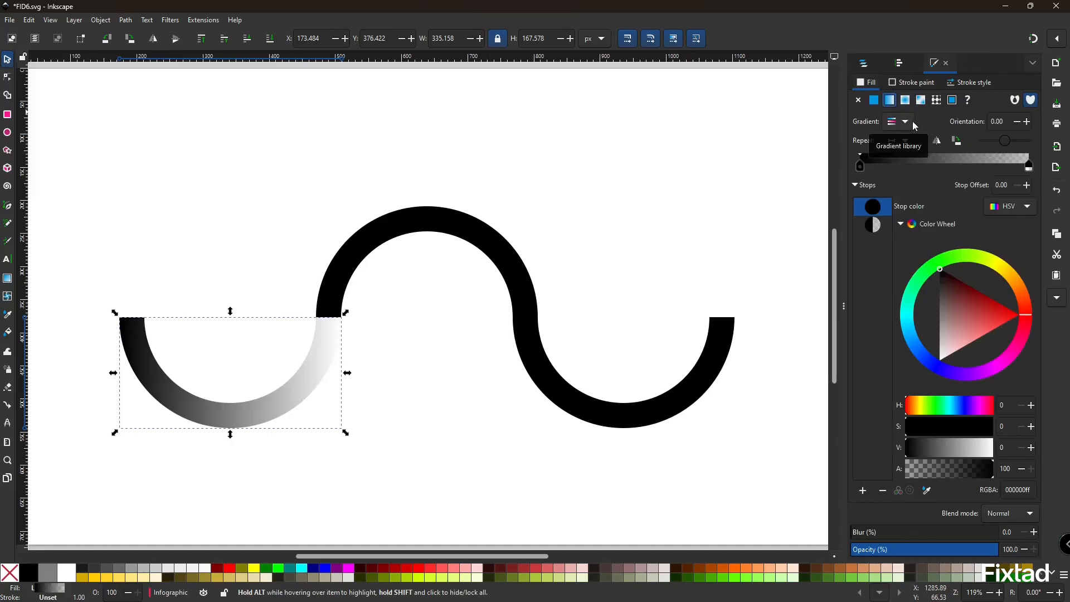
pyautogui.click(912, 122)
pyautogui.click(864, 178)
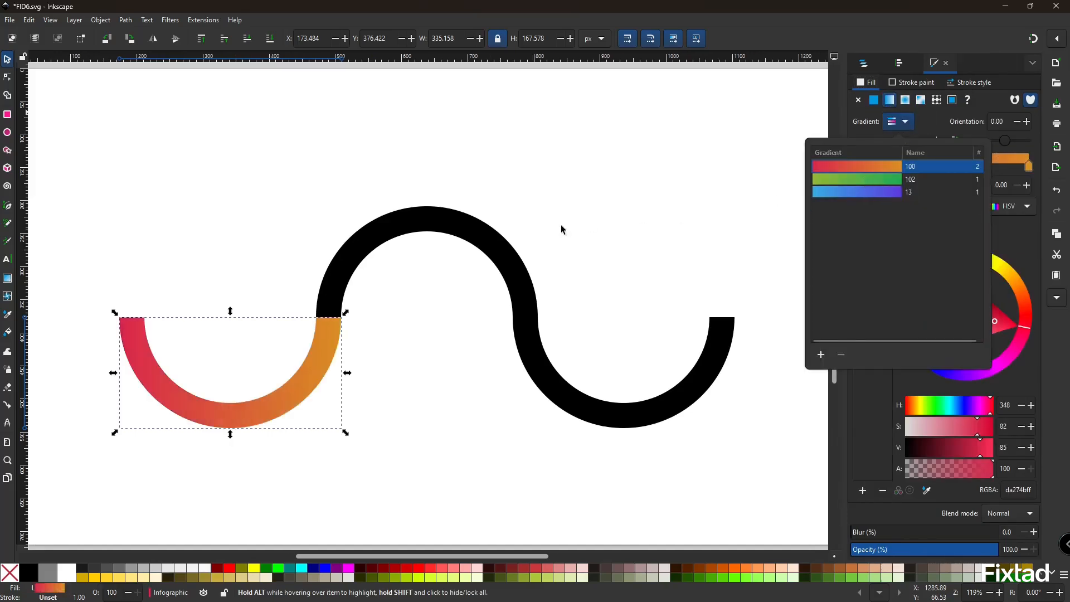
# Fill the middle half-ring arc with the green linear gradient named 102.
pyautogui.click(484, 242)
pyautogui.click(890, 100)
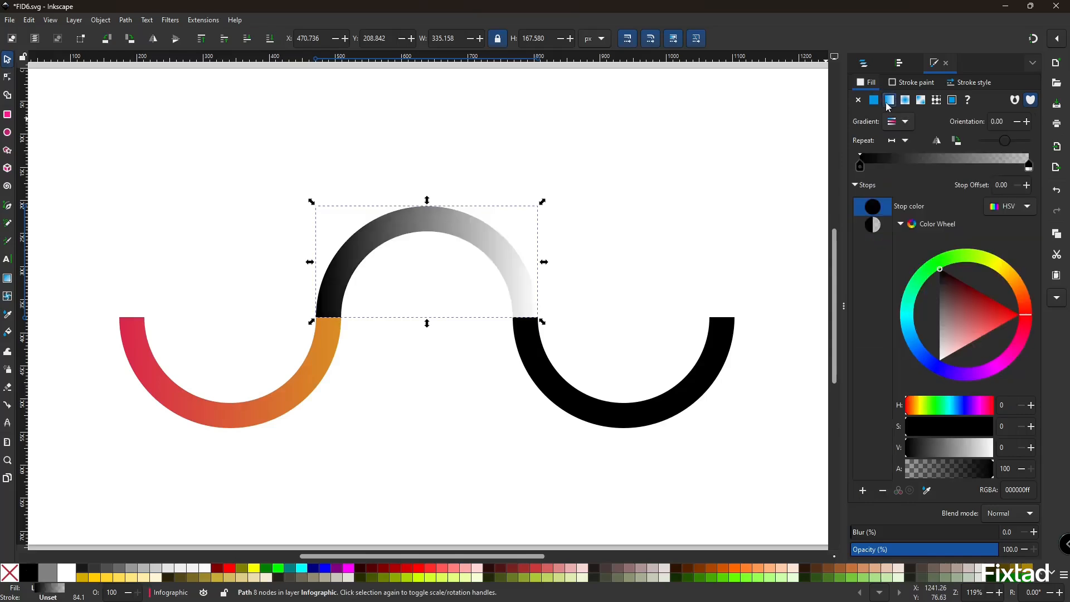
pyautogui.click(899, 121)
pyautogui.click(864, 179)
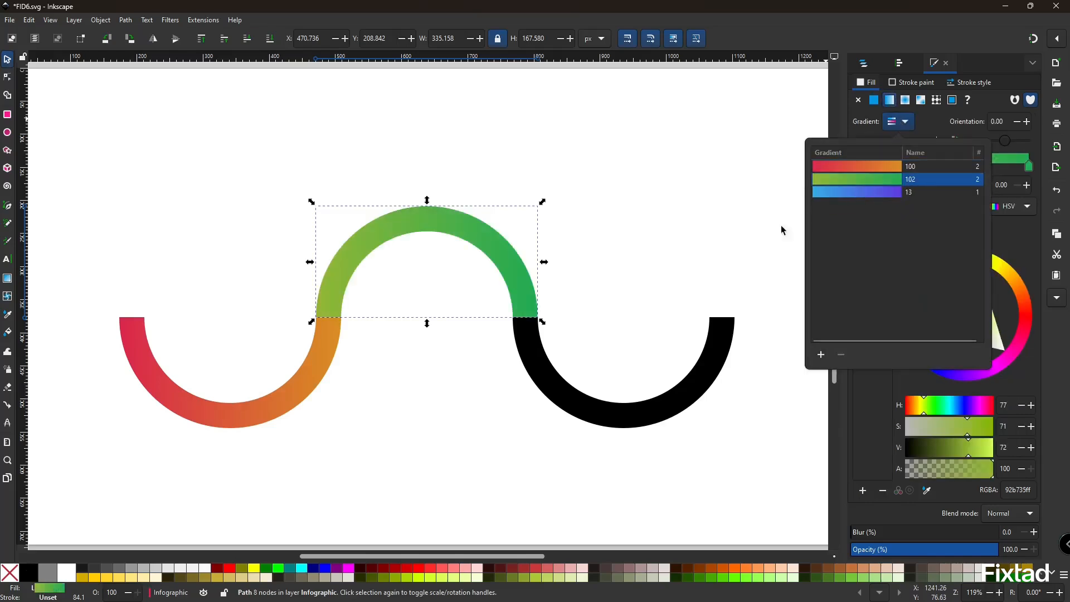
# Fill the right half-ring arc with the blue-to-purple linear gradient named 13 and deselect it.
pyautogui.click(539, 363)
pyautogui.click(543, 369)
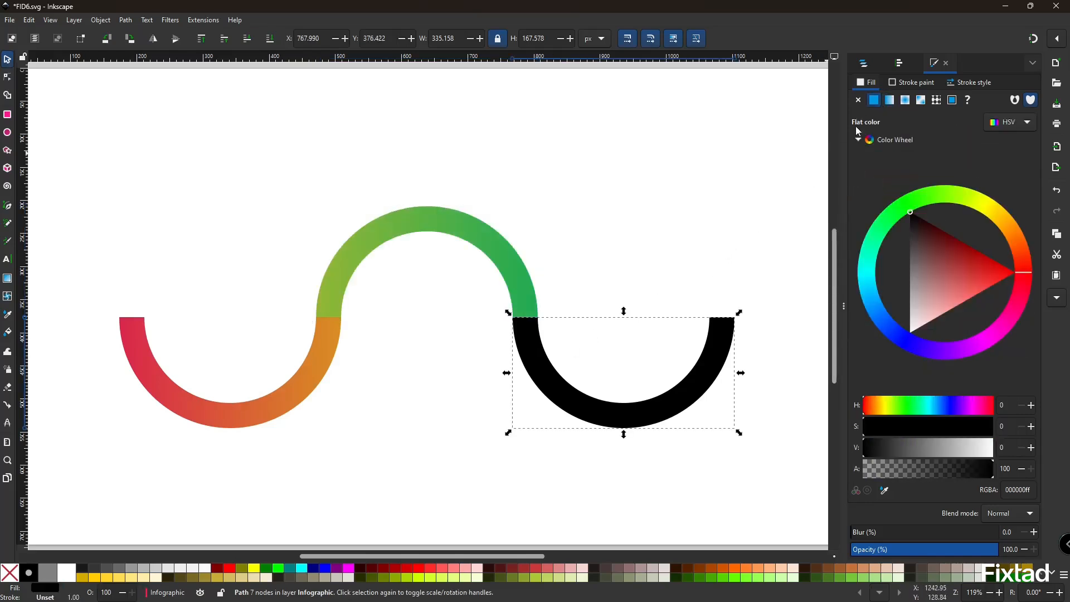
pyautogui.click(890, 100)
pyautogui.click(907, 122)
pyautogui.click(864, 193)
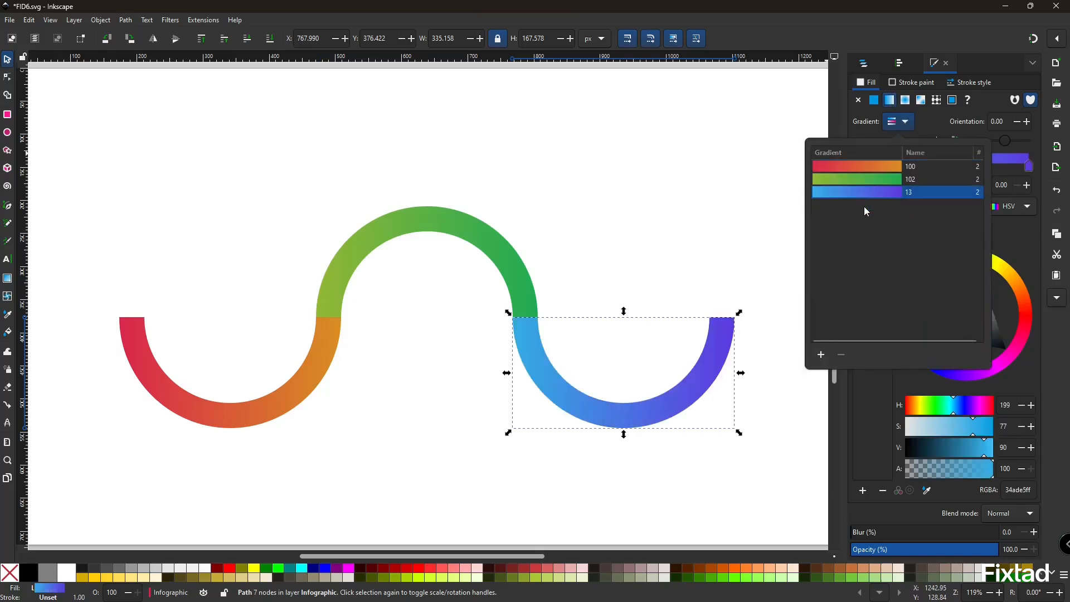
pyautogui.click(610, 292)
pyautogui.click(610, 292)
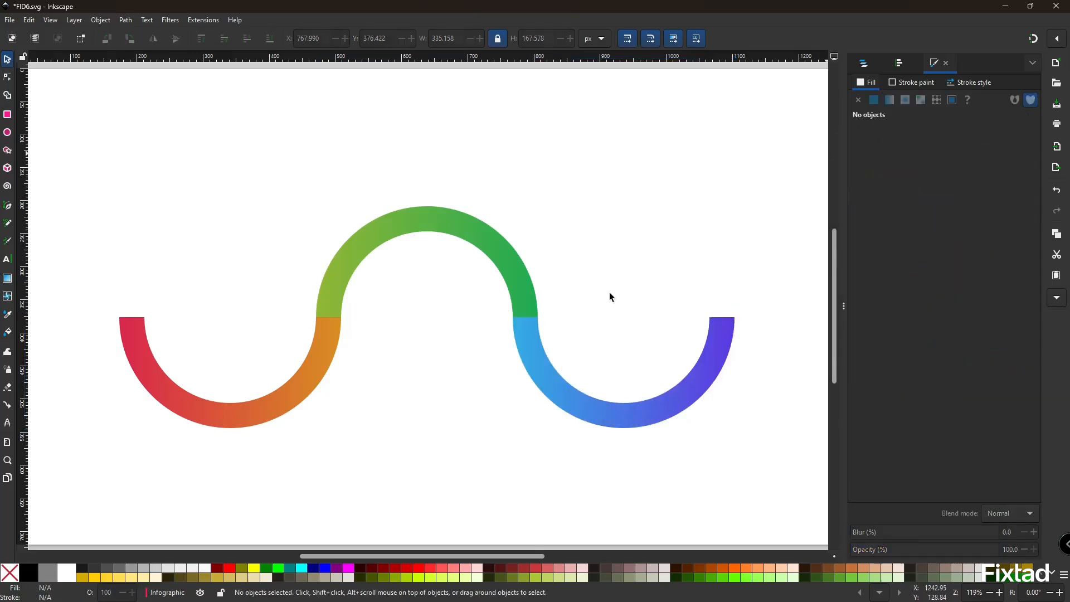
pyautogui.press('F12')
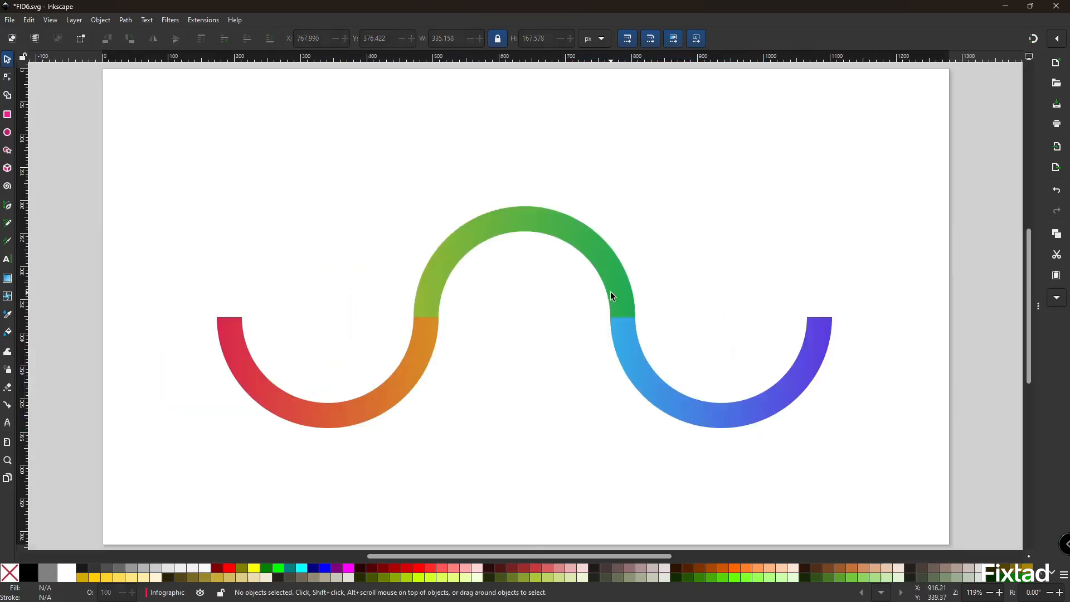
# Unhide the hidden circle inside the middle arc and raise it above the coloured arcs.
pyautogui.rightClick(528, 310)
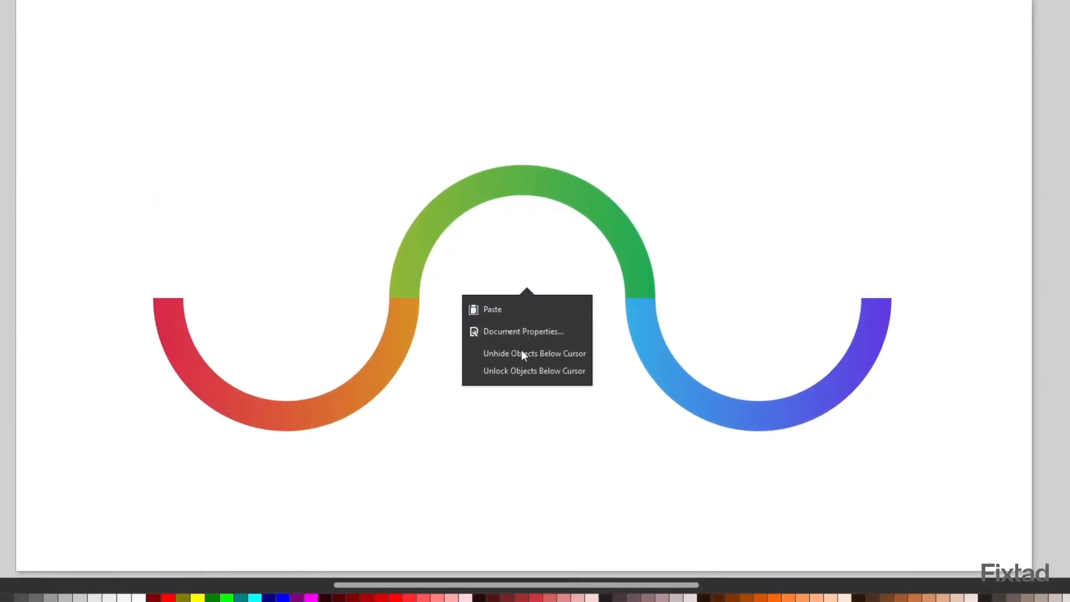
pyautogui.click(550, 354)
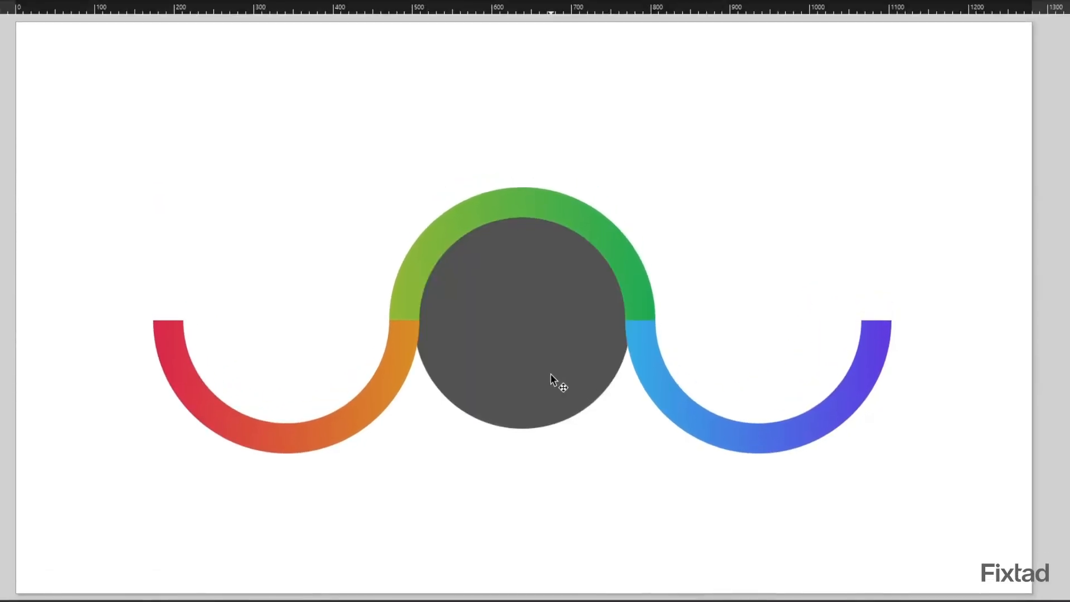
pyautogui.click(548, 307)
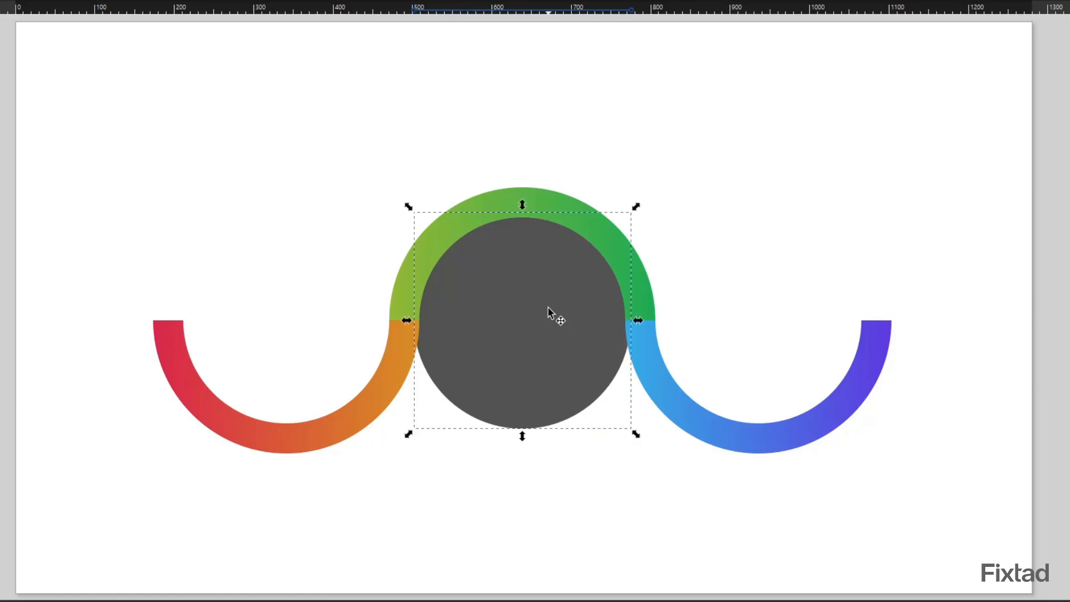
pyautogui.press('pageup')
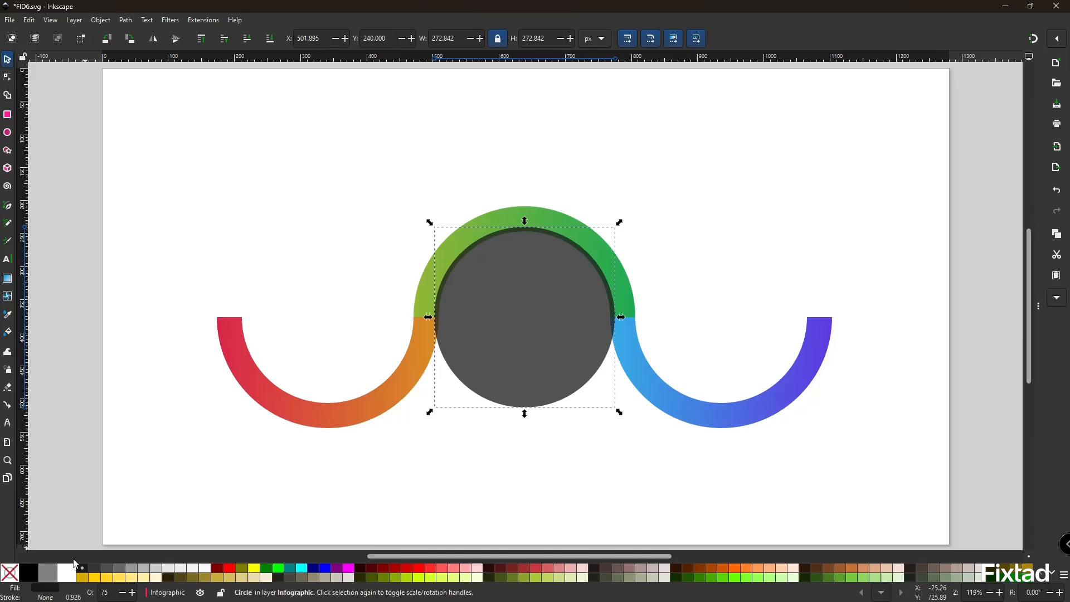
# Make the central circle white with 100% opacity.
pyautogui.click(68, 572)
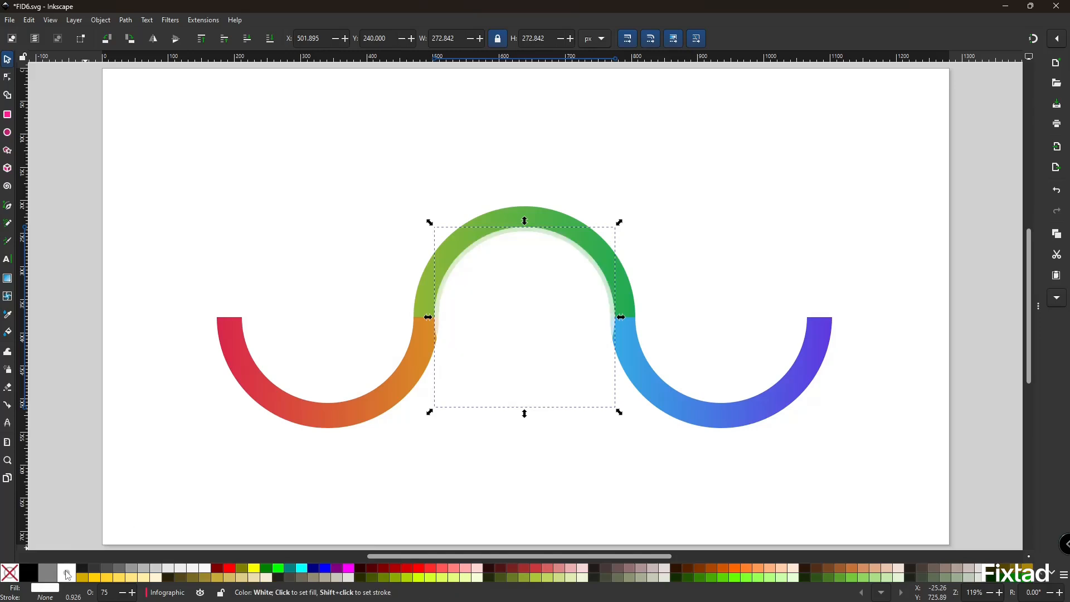
pyautogui.rightClick(104, 590)
pyautogui.click(114, 576)
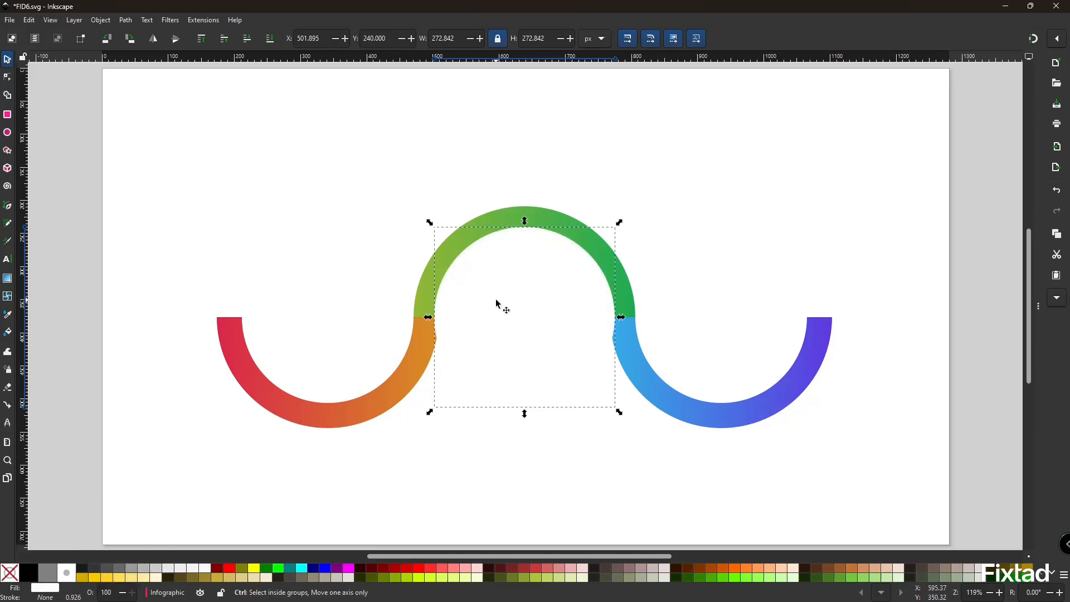
# Duplicate the white circle as a black shadow with 23.8% blur and 33.6% opacity.
pyautogui.hotkey('ctrl', 'd')
pyautogui.click(31, 572)
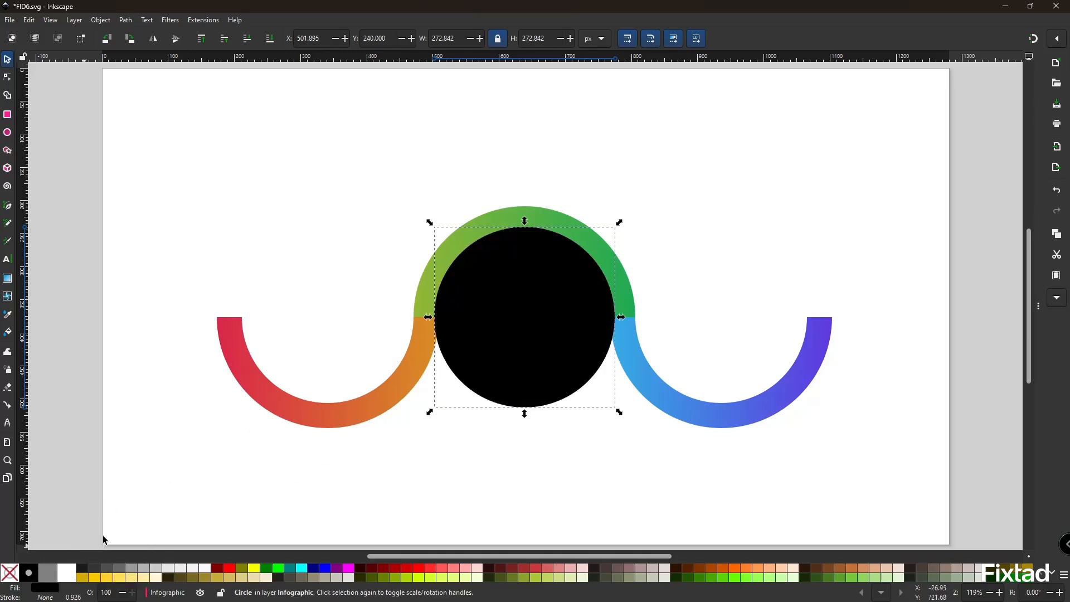
pyautogui.hotkey('ctrl', 'shift', 'f')
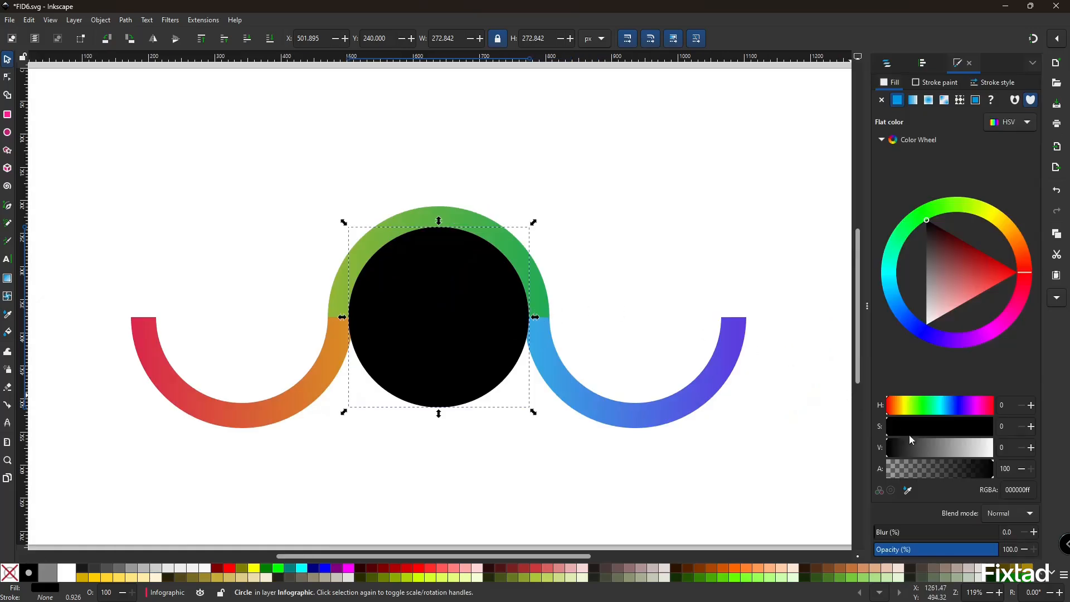
pyautogui.moveTo(876, 533); pyautogui.dragTo(905, 537)
pyautogui.moveTo(999, 554); pyautogui.dragTo(912, 556)
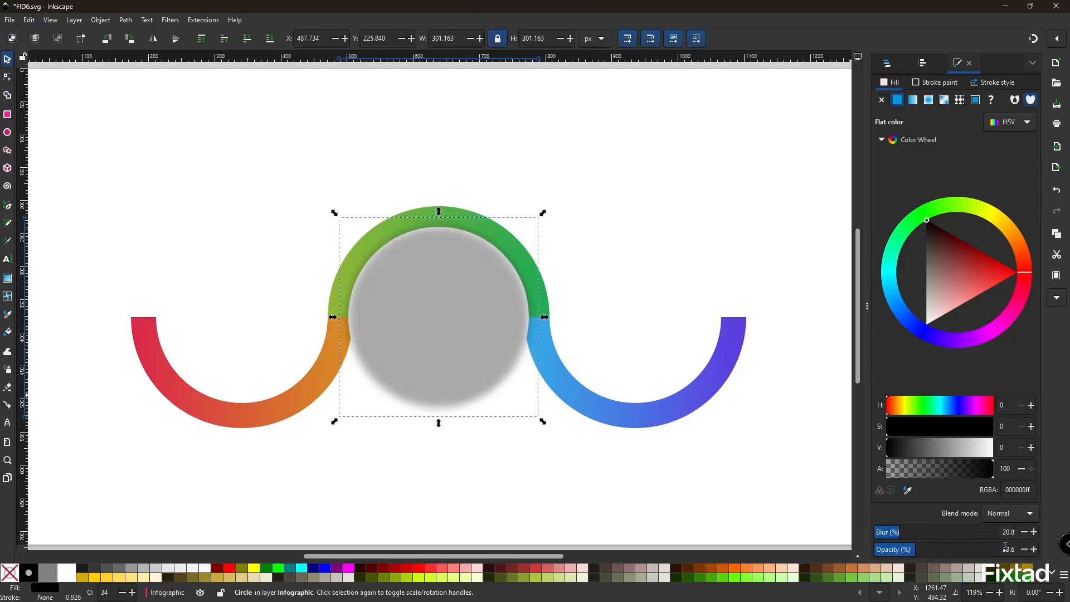
pyautogui.click(1034, 533)
pyautogui.click(1034, 533)
pyautogui.click(1034, 533)
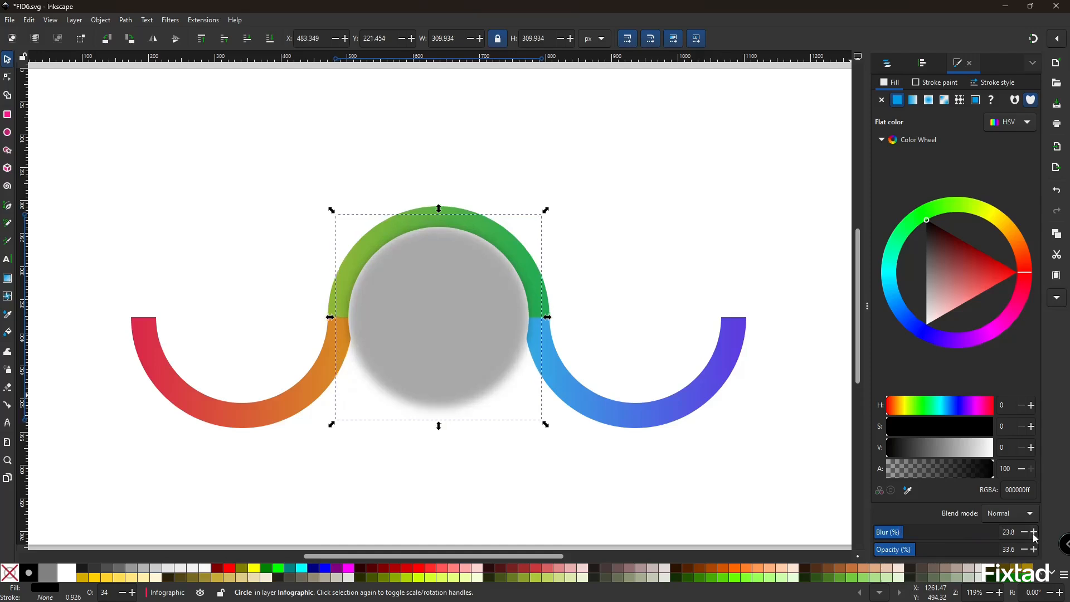
# Shift the blurred shadow about 2.5 px left and 1 px down and place it behind the white circle.
pyautogui.moveTo(399, 326); pyautogui.dragTo(397, 330)
pyautogui.press('pageup')
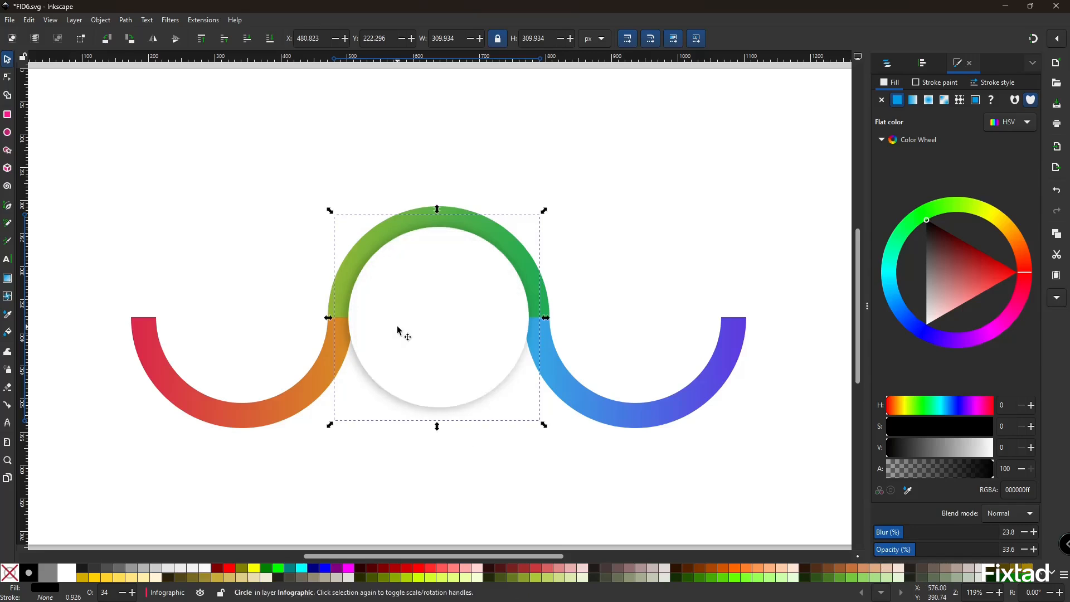
pyautogui.press('F12')
# Duplicate the white circle and give the copy no fill and a dark grey stroke.
pyautogui.click(538, 324)
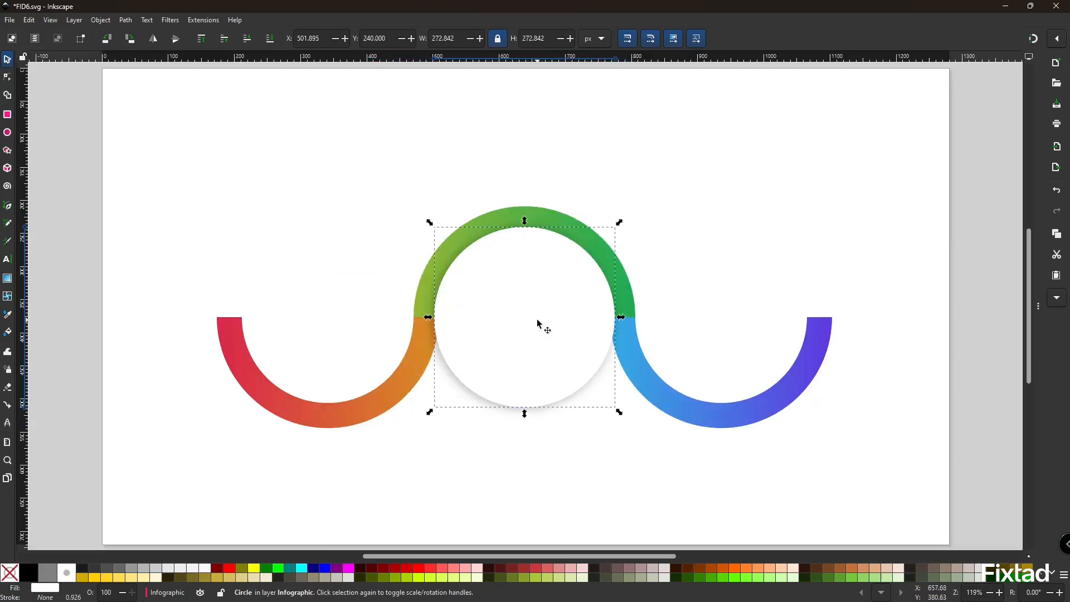
pyautogui.hotkey('ctrl', 'd')
pyautogui.click(9, 572)
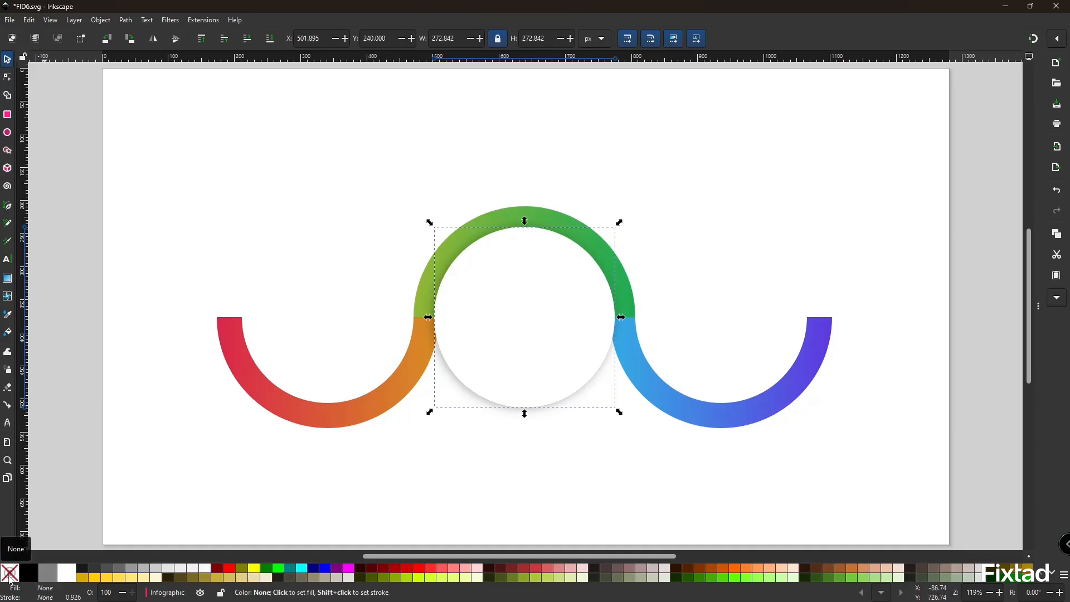
pyautogui.keyDown('shift'); pyautogui.click(106, 572); pyautogui.keyUp('shift')
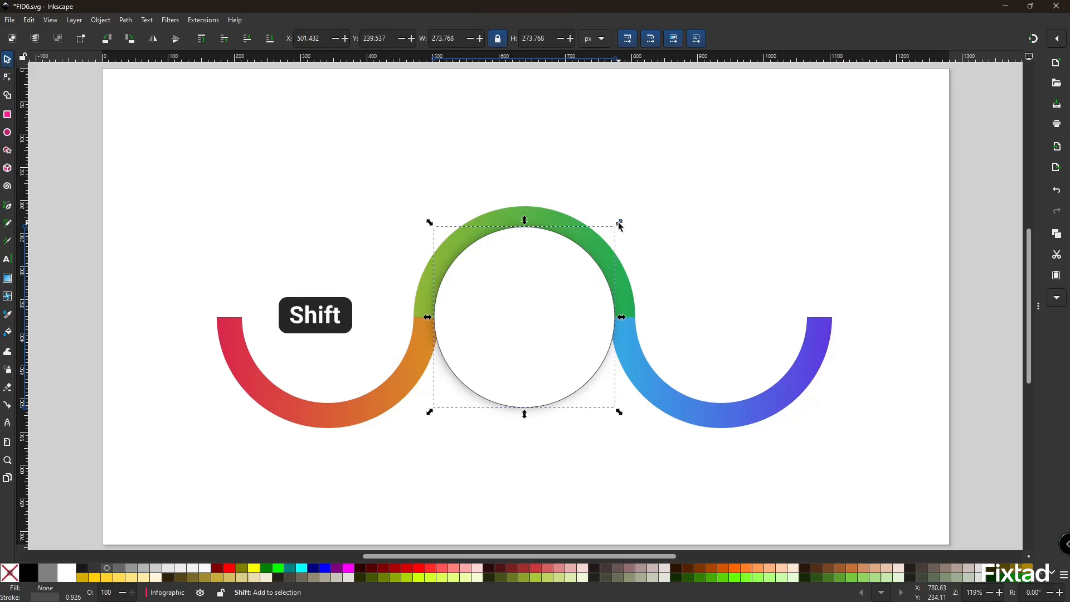
# Shrink the outlined circle about its centre to about 240 px and set its stroke width to 2 px.
pyautogui.moveTo(620, 224); pyautogui.dragTo(609, 235)
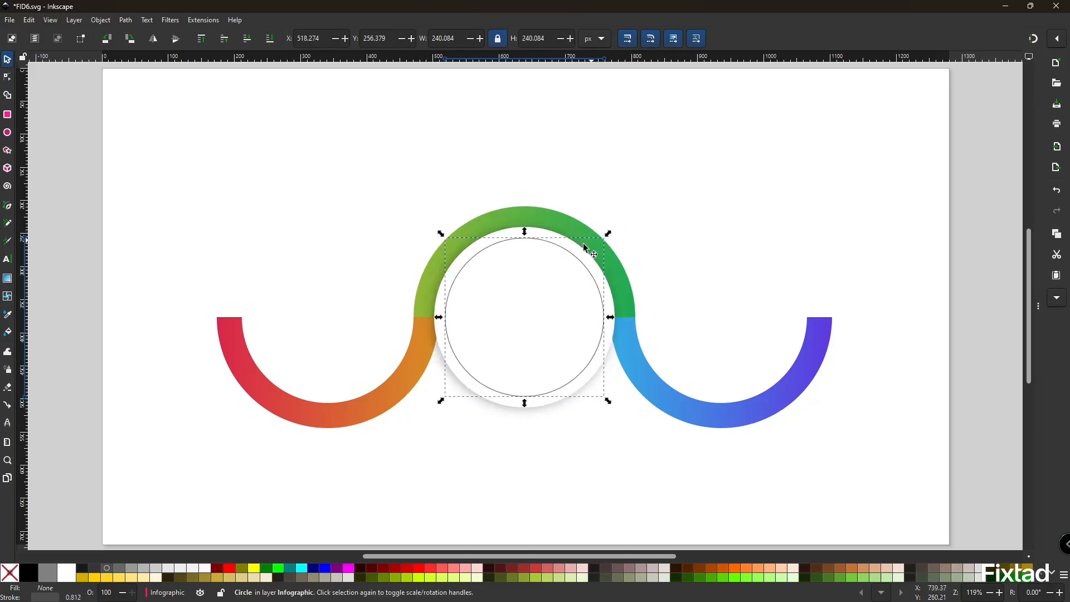
pyautogui.rightClick(72, 596)
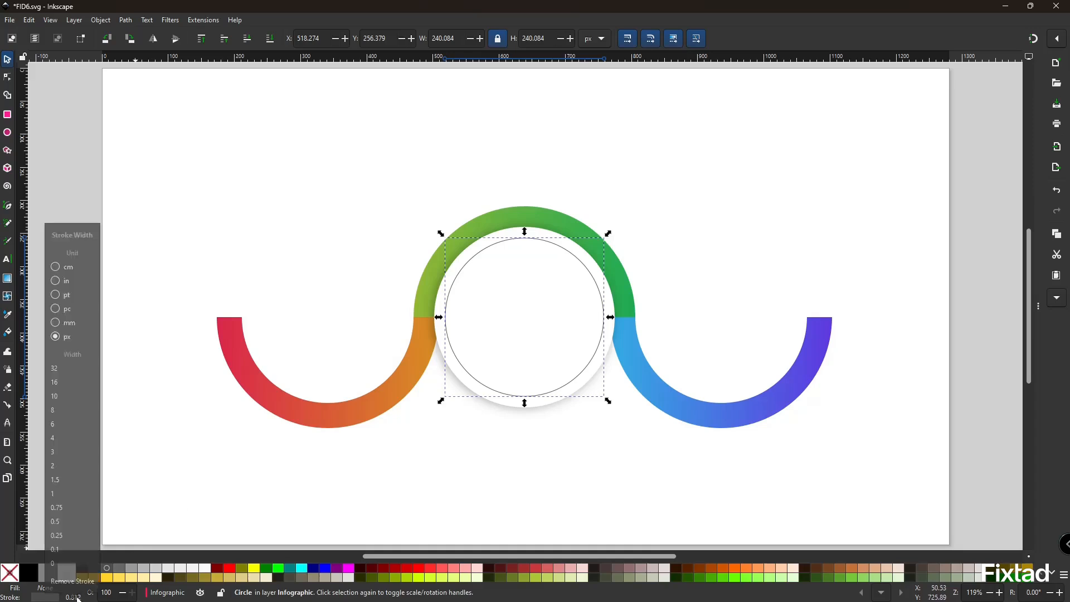
pyautogui.click(71, 464)
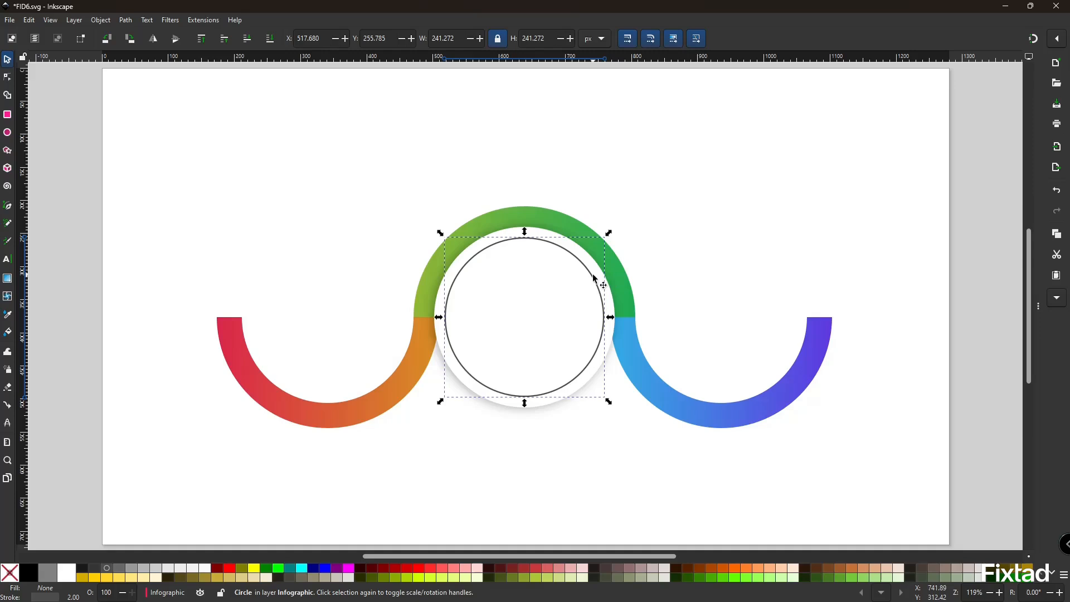
# Duplicate the outlined circle and give the copy a dark grey fill, no stroke and 50% opacity.
pyautogui.hotkey('ctrl', 'd')
pyautogui.keyDown('shift'); pyautogui.click(9, 572); pyautogui.keyUp('shift')
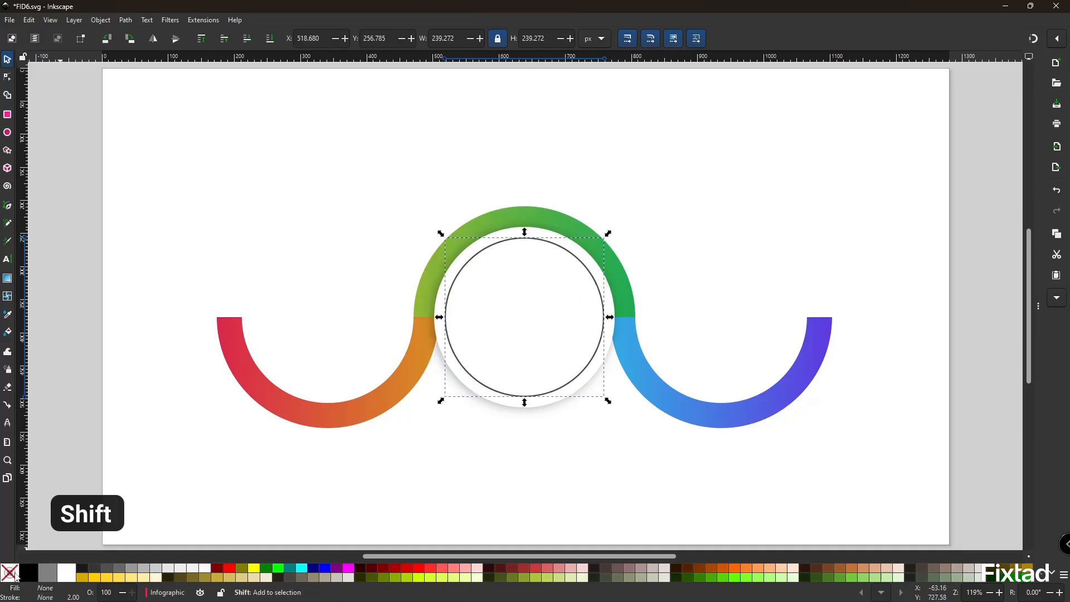
pyautogui.click(106, 568)
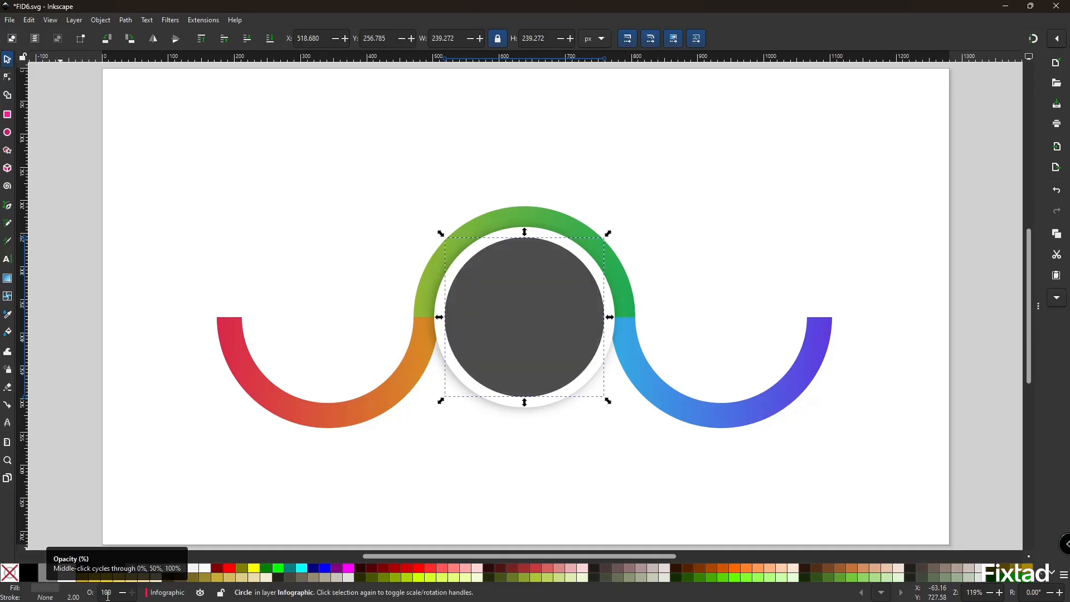
pyautogui.rightClick(108, 594)
pyautogui.click(112, 546)
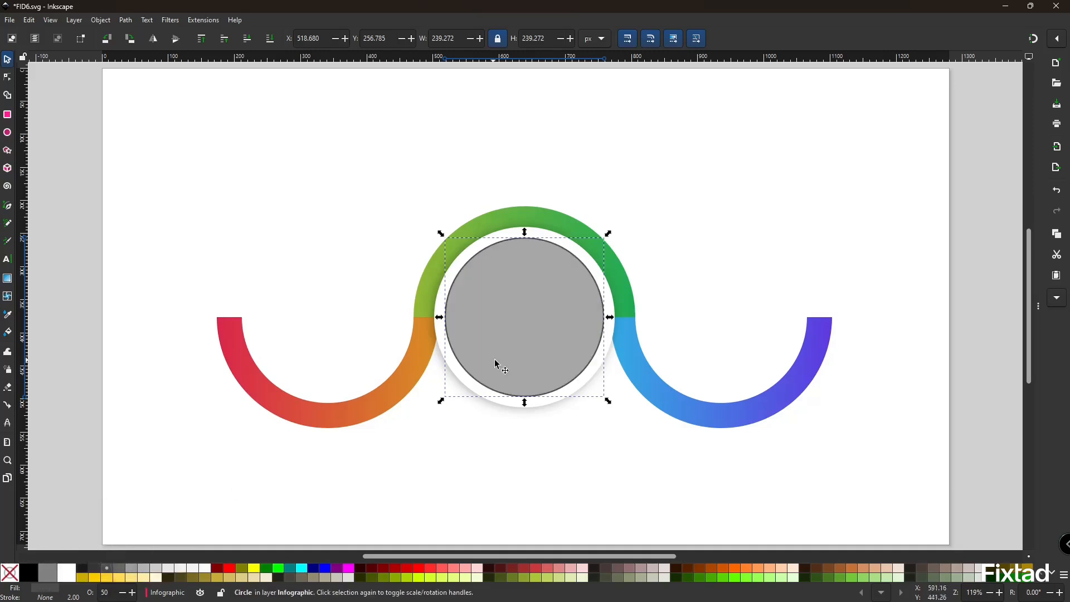
# Duplicate the grey circle, move the copy straight up over the top of the green arc and scale it to about 181 px.
pyautogui.hotkey('ctrl', 'd')
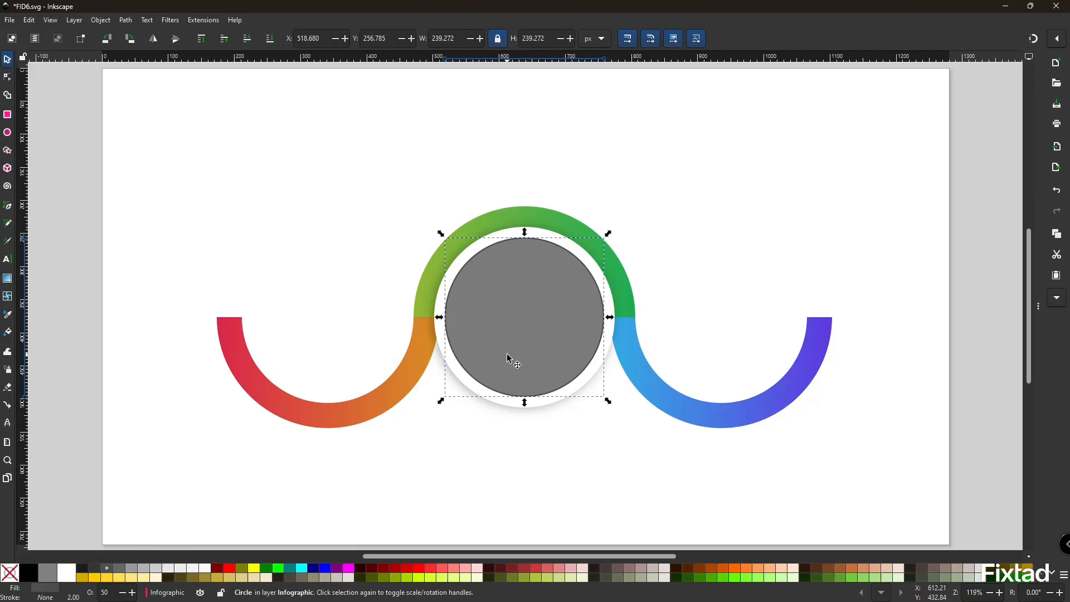
pyautogui.moveTo(508, 355); pyautogui.dragTo(531, 229)
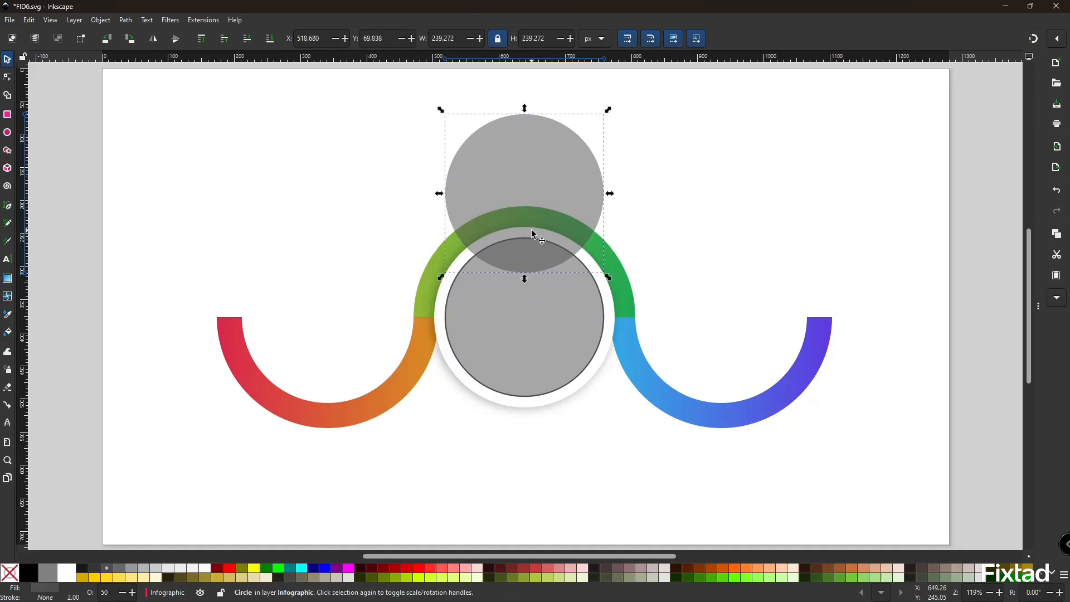
pyautogui.moveTo(524, 108); pyautogui.dragTo(525, 149)
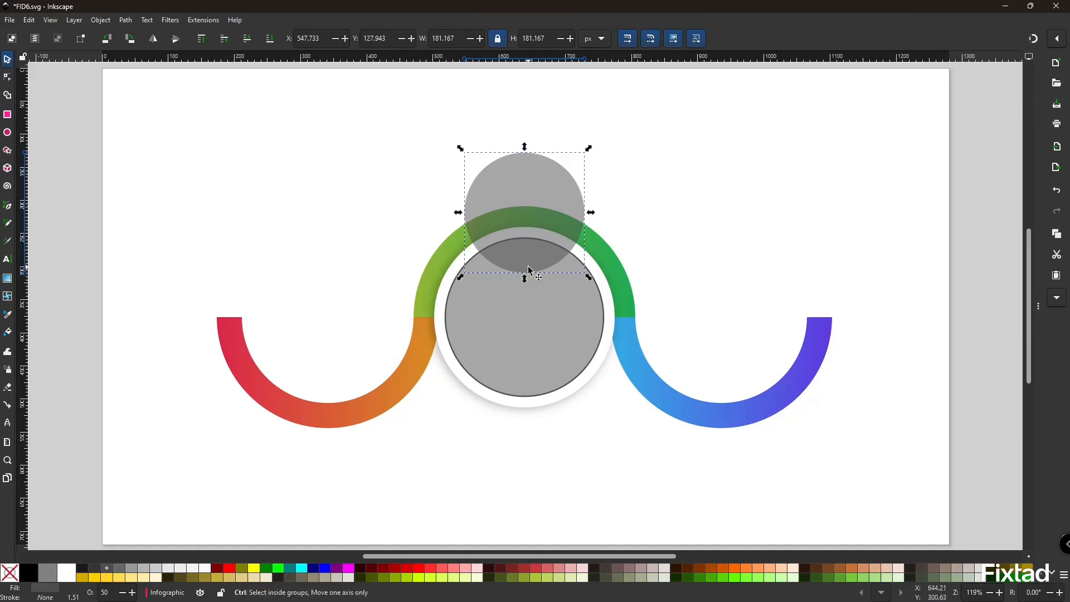
pyautogui.scroll(2, 529, 269)
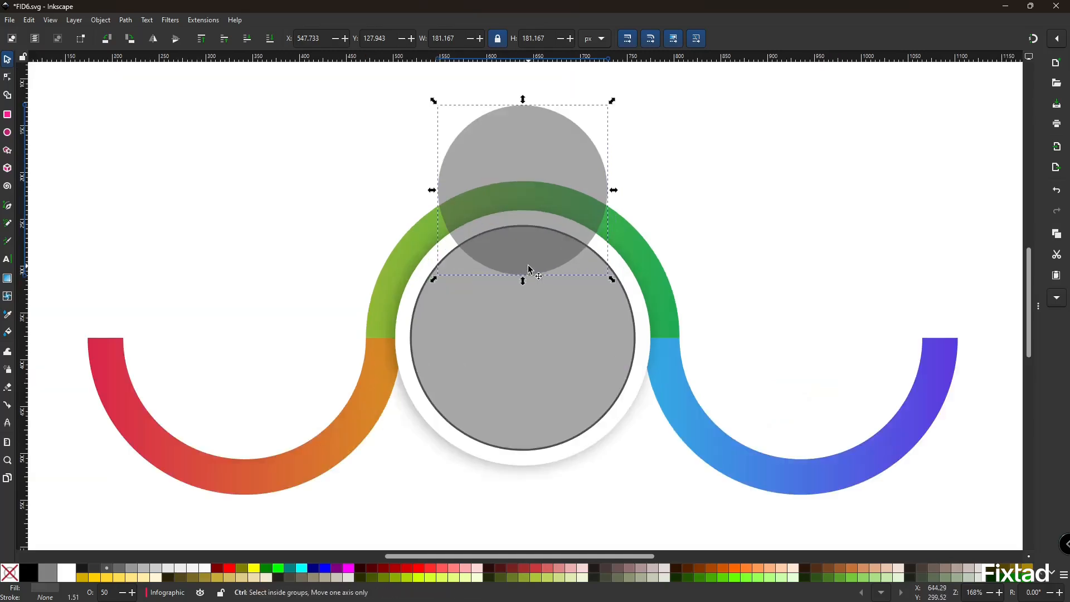
# Use the Shape Builder on the two overlapping grey circles to keep only their overlap as a segment.
pyautogui.keyDown('shift'); pyautogui.click(539, 313); pyautogui.keyUp('shift')
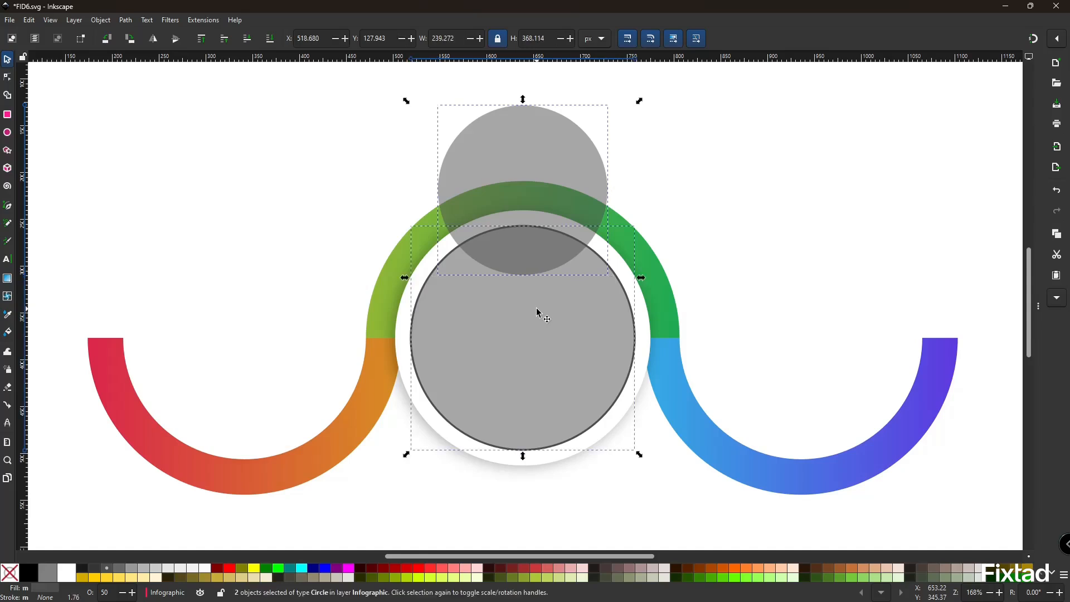
pyautogui.click(8, 95)
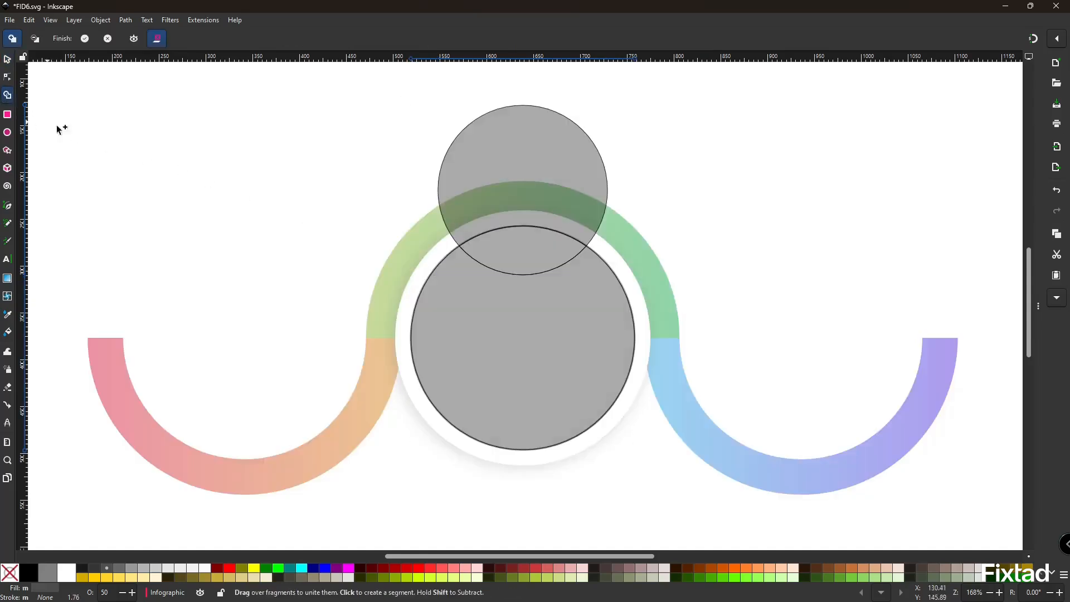
pyautogui.click(507, 253)
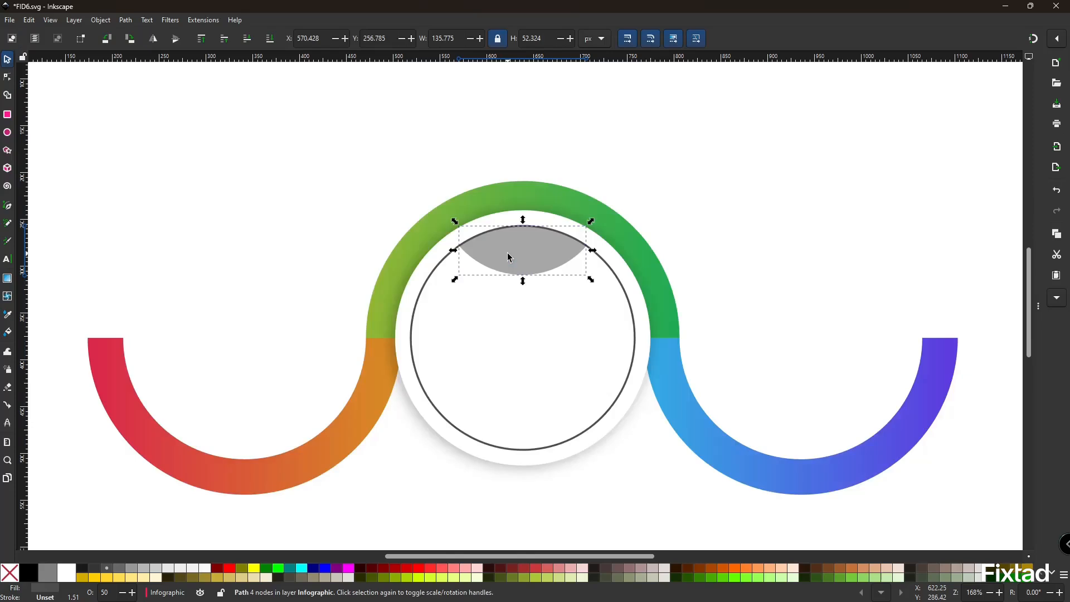
# Convert the outlined circle's stroke to a path, unite it with the grey overlap segment and save the document.
pyautogui.click(615, 276)
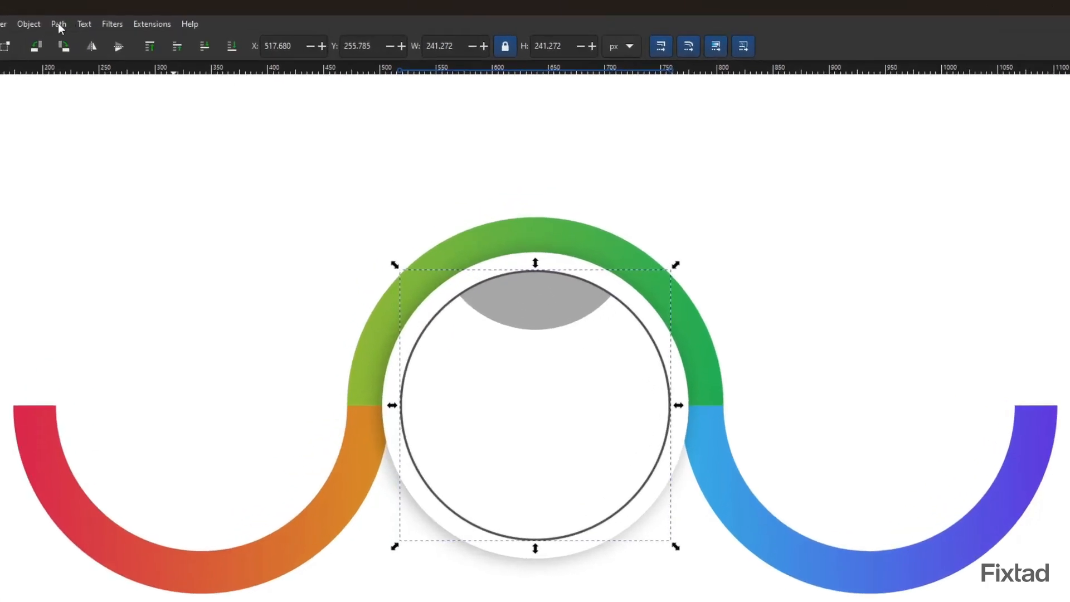
pyautogui.click(59, 24)
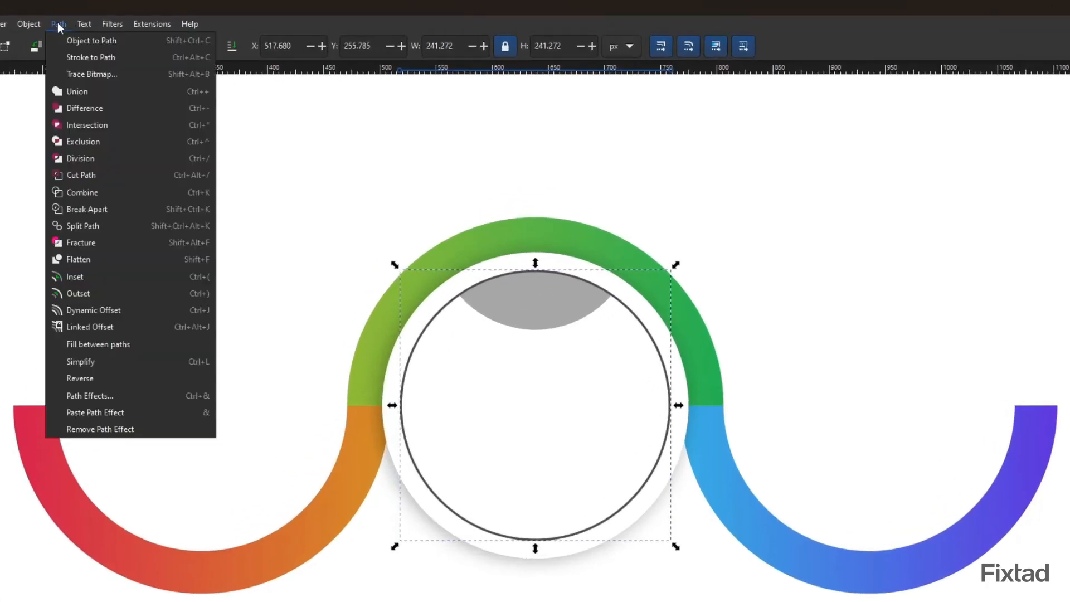
pyautogui.click(142, 55)
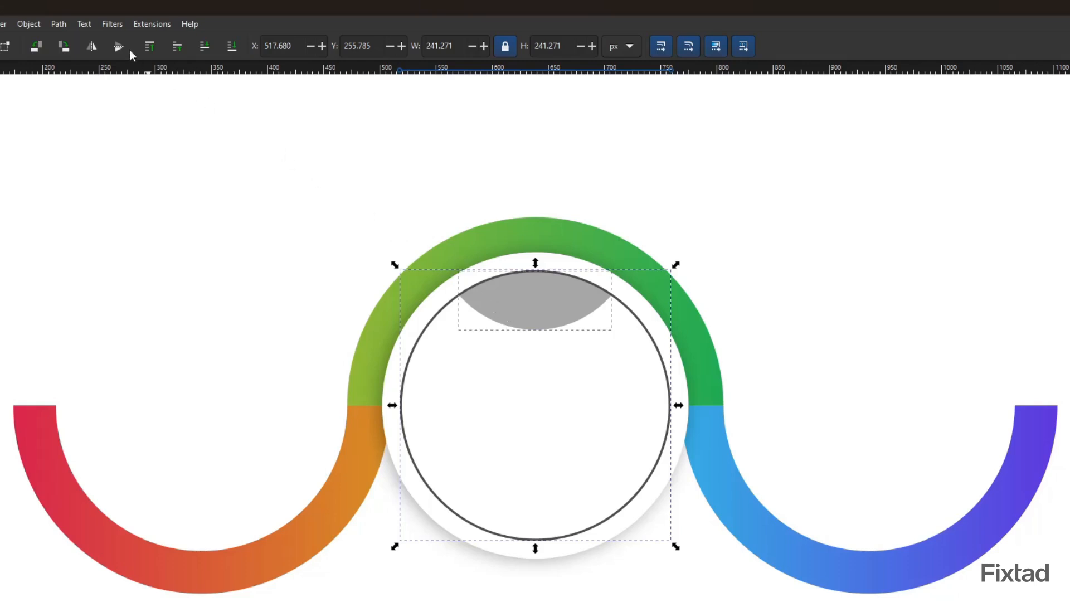
pyautogui.click(61, 24)
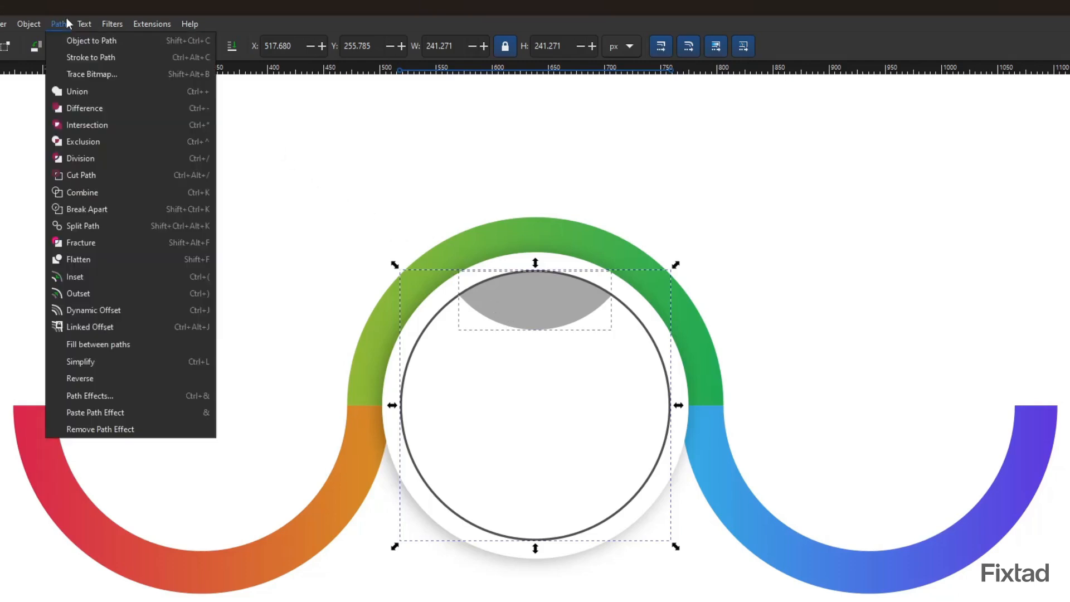
pyautogui.click(78, 92)
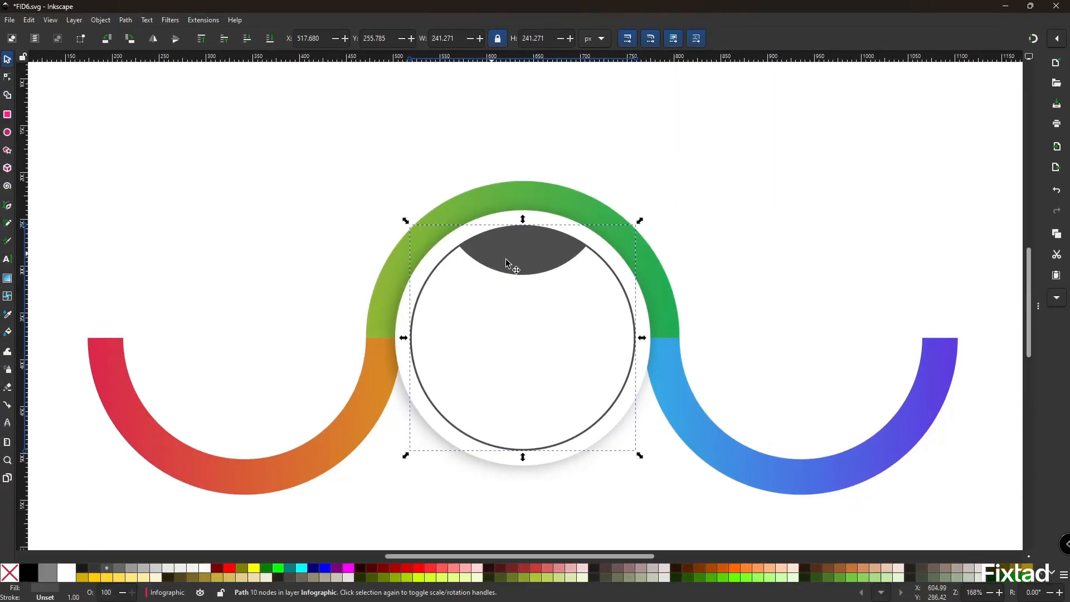
pyautogui.press('Escape')
pyautogui.hotkey('ctrl', 's')
# Add a white "1" in Roboto Bold, 32 pt, on the dark grey segment of the circle.
pyautogui.press('t')
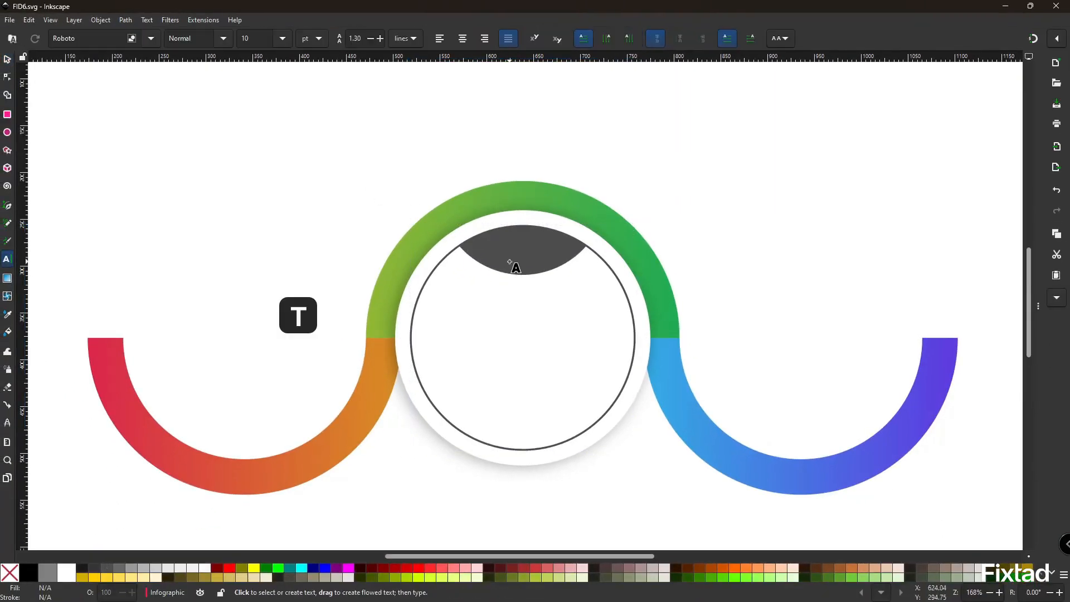
pyautogui.click(66, 574)
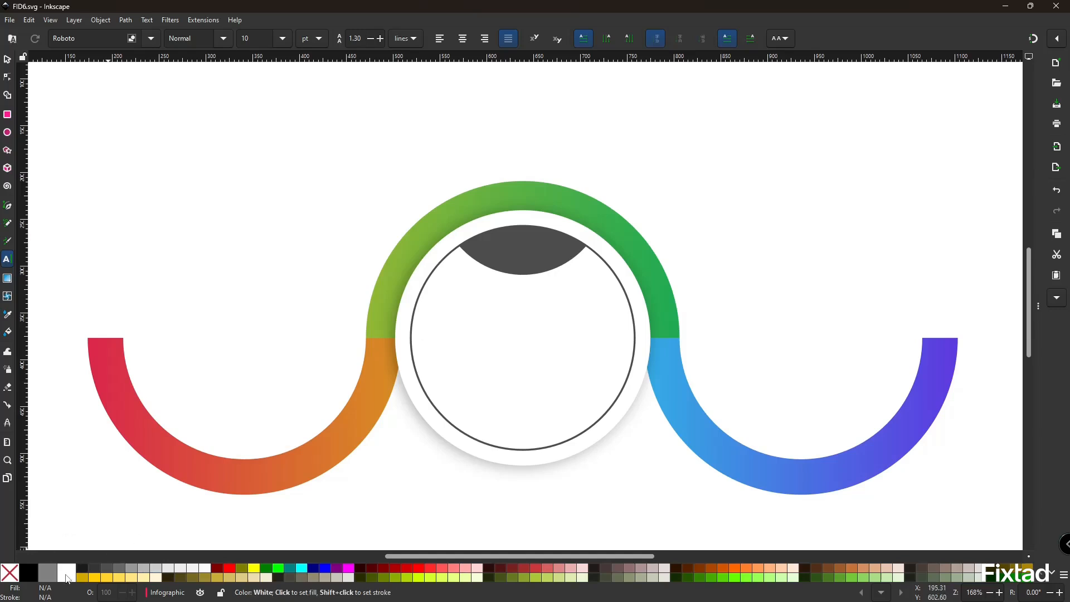
pyautogui.click(223, 38)
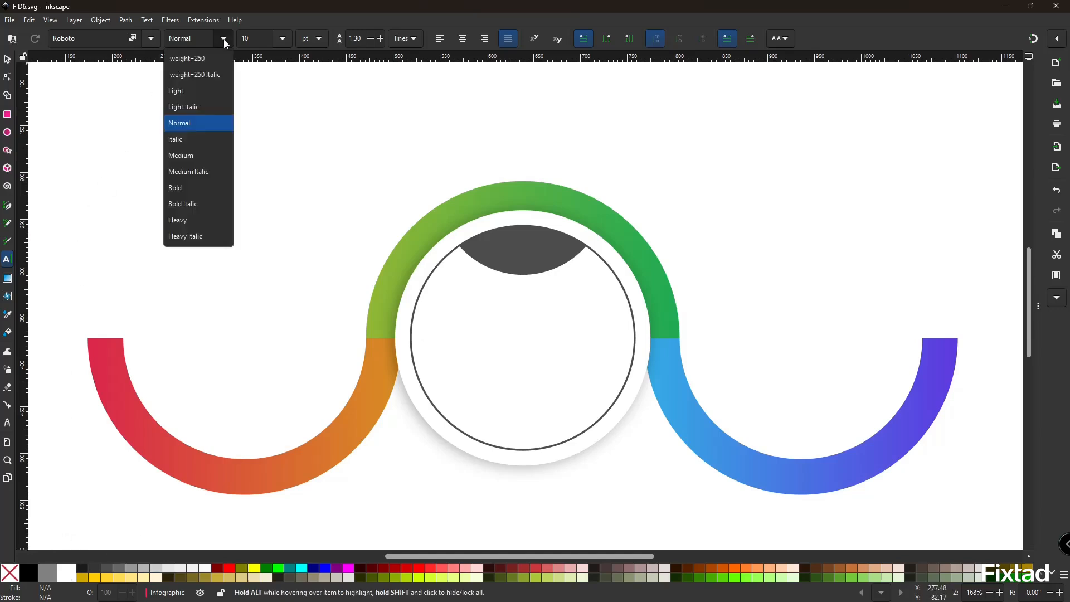
pyautogui.click(182, 188)
pyautogui.click(283, 39)
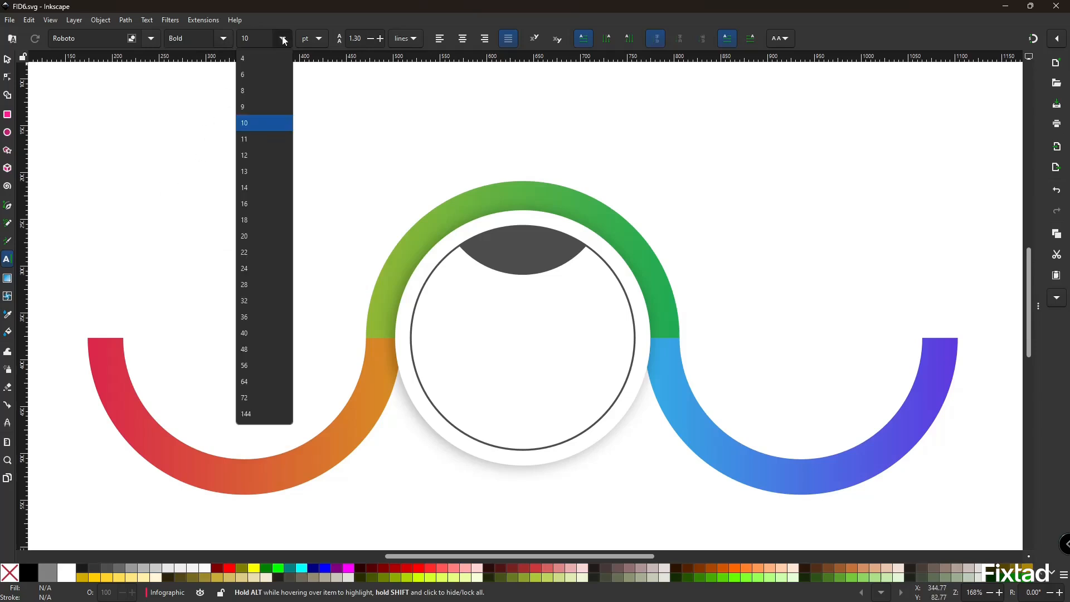
pyautogui.click(247, 301)
pyautogui.click(506, 267)
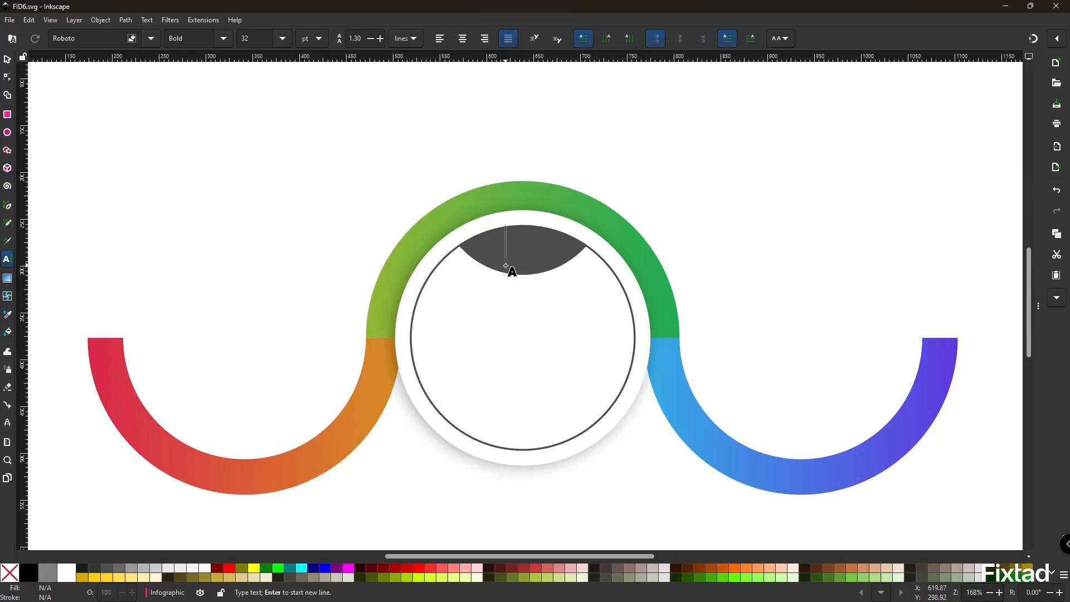
pyautogui.write('1')
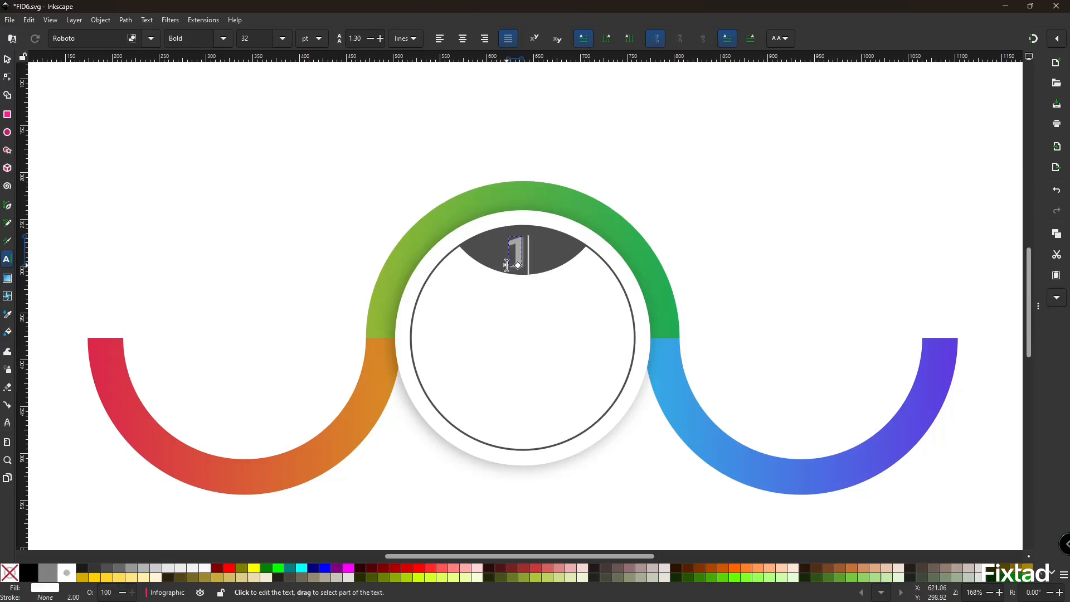
# Set the number's opacity to 100% and shift it slightly sideways to centre it in the dark segment.
pyautogui.press('F1')
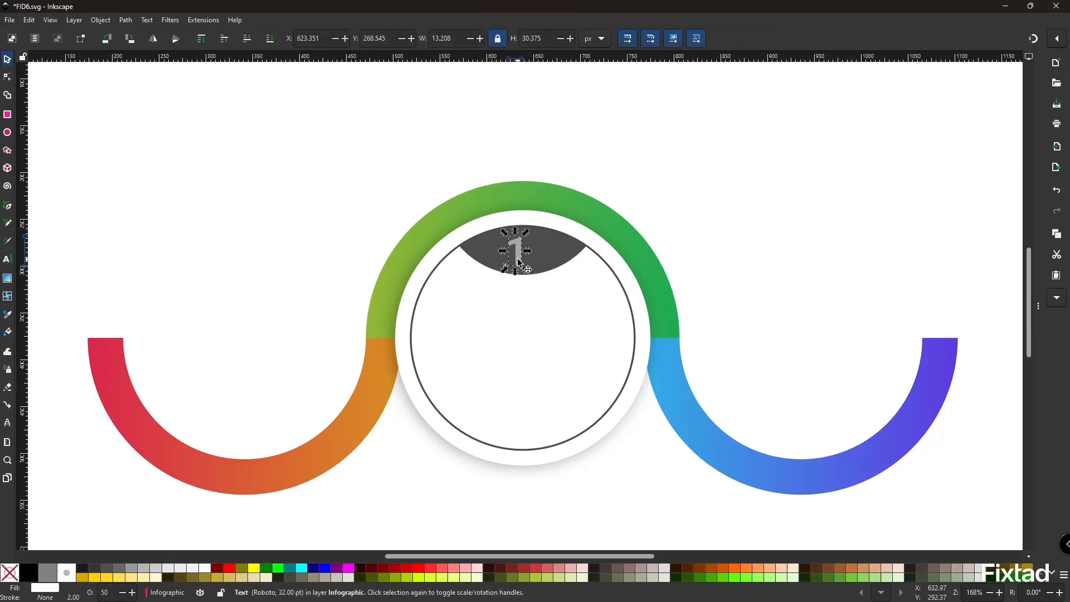
pyautogui.rightClick(115, 589)
pyautogui.click(115, 574)
pyautogui.moveTo(521, 260); pyautogui.dragTo(523, 260)
pyautogui.press('Escape')
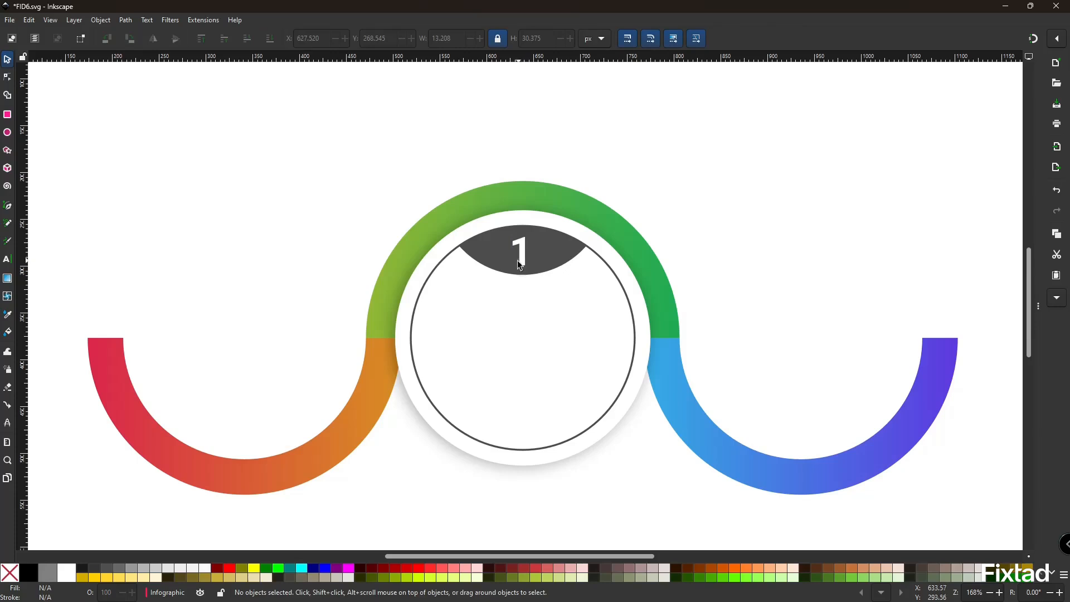
# Add the dark grey text "INFO DATA" in Roboto Bold, 16 pt, inside the circle beneath the number.
pyautogui.press('t')
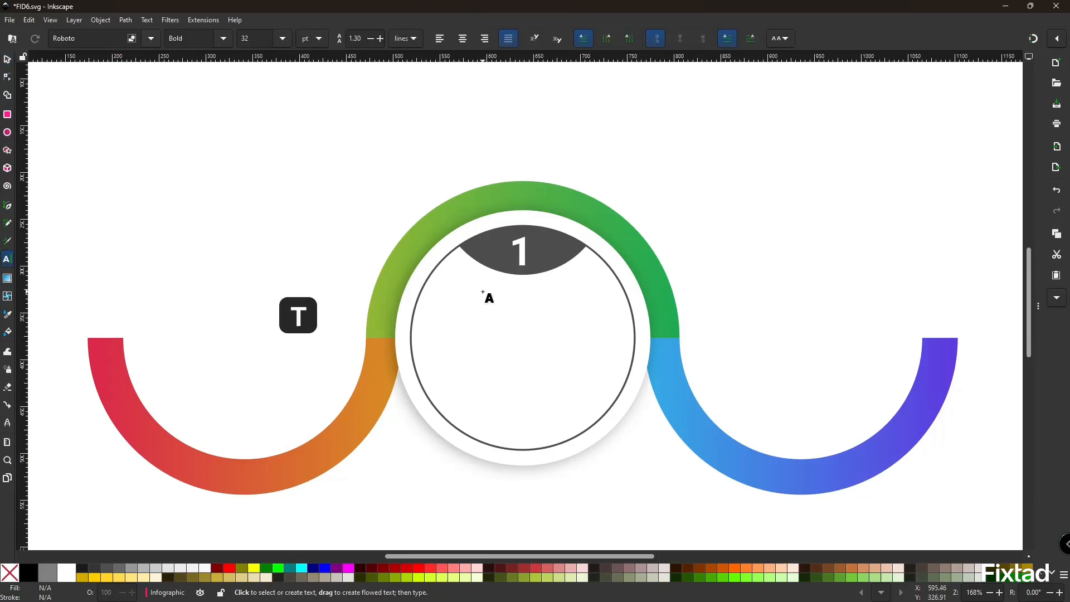
pyautogui.click(485, 301)
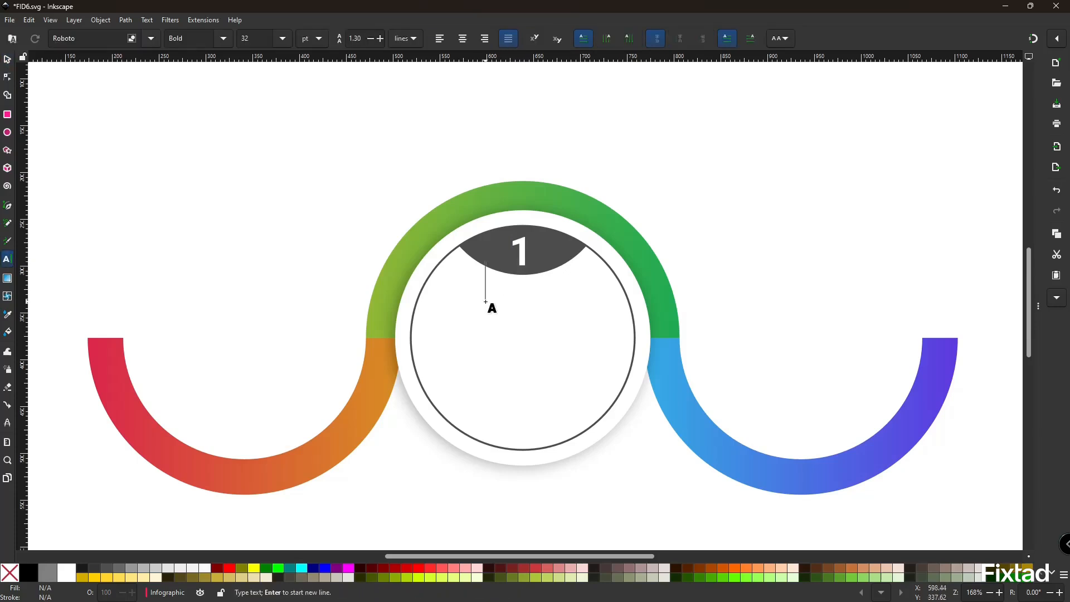
pyautogui.click(284, 38)
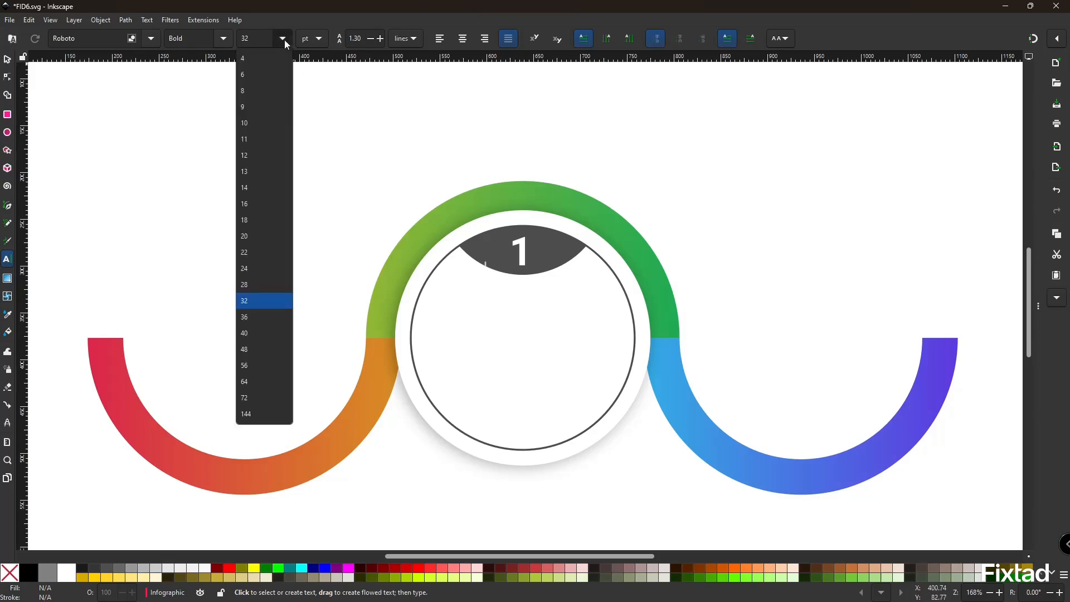
pyautogui.click(263, 204)
pyautogui.write('I')
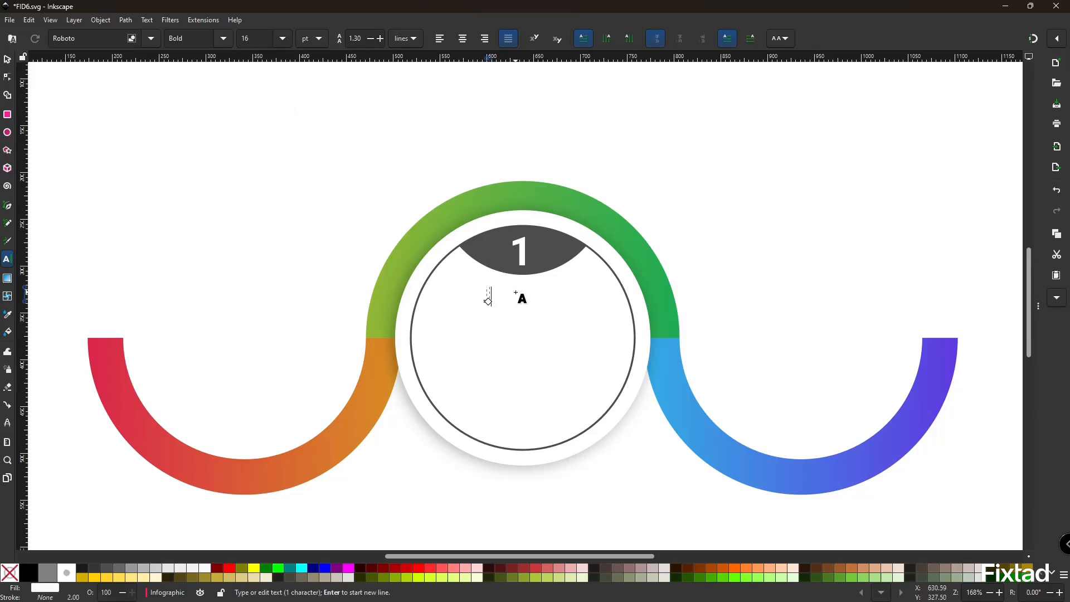
pyautogui.click(129, 567)
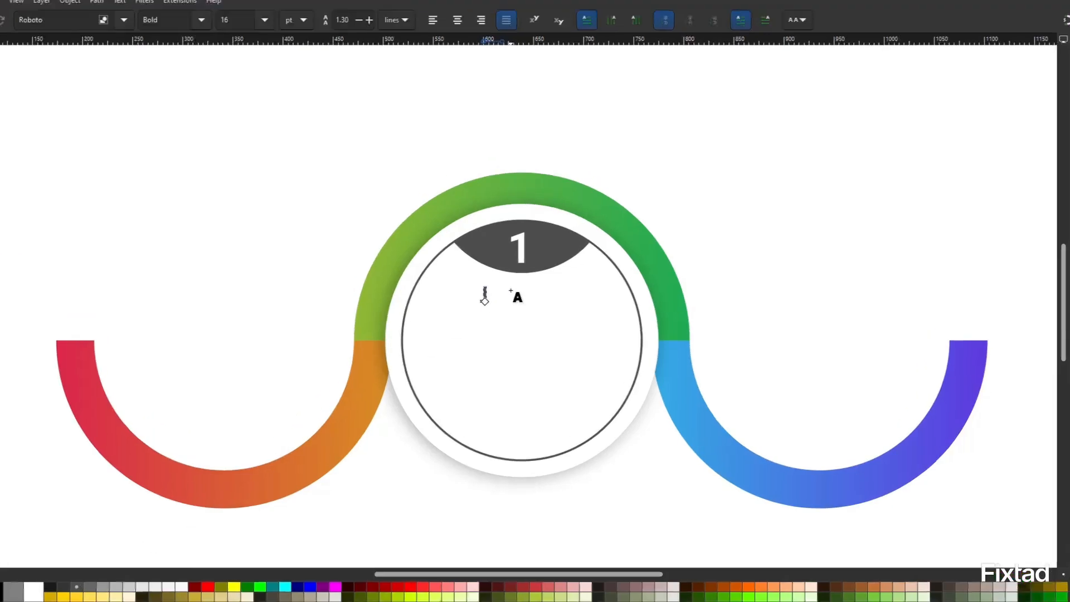
pyautogui.write('NFO')
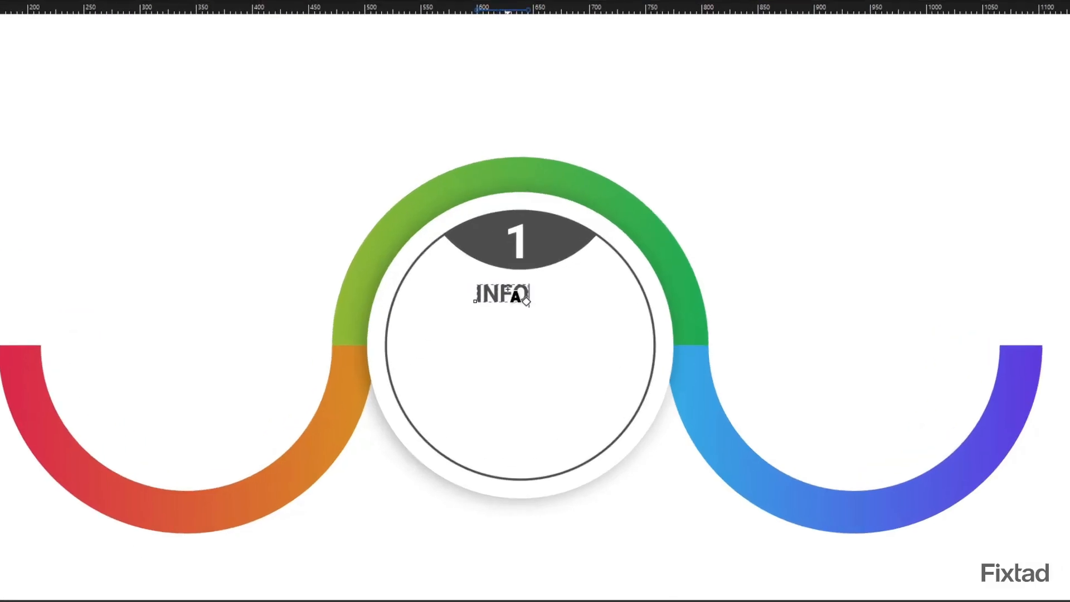
pyautogui.write(' DATA')
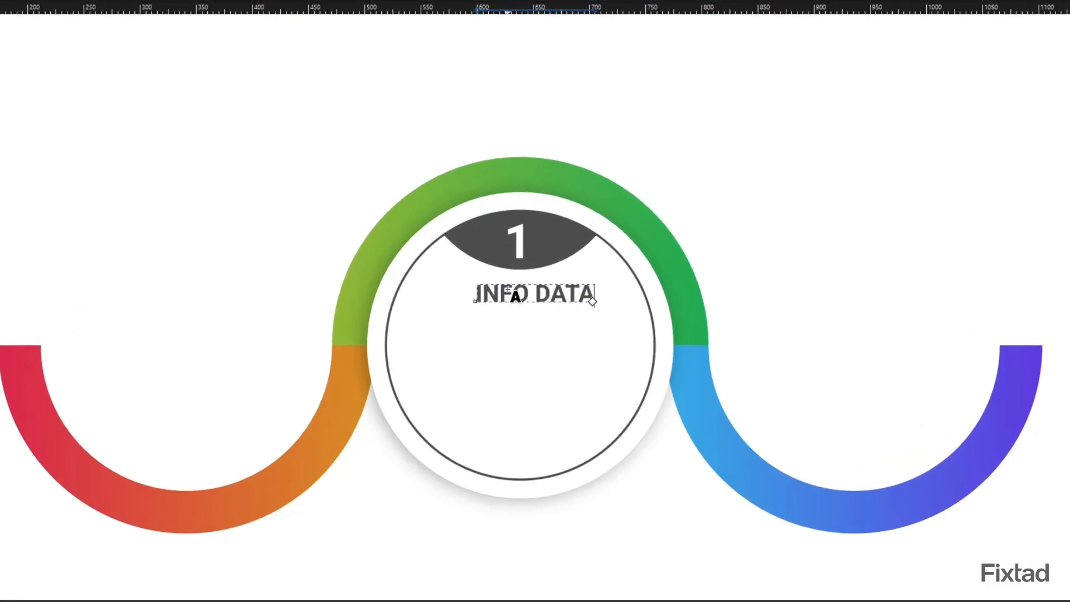
# Enlarge the INFO DATA title to 17 pt and centre it in the circle below the dark segment.
pyautogui.hotkey('ctrl', 'space')
pyautogui.moveTo(505, 292); pyautogui.dragTo(488, 307)
pyautogui.doubleClick(489, 307)
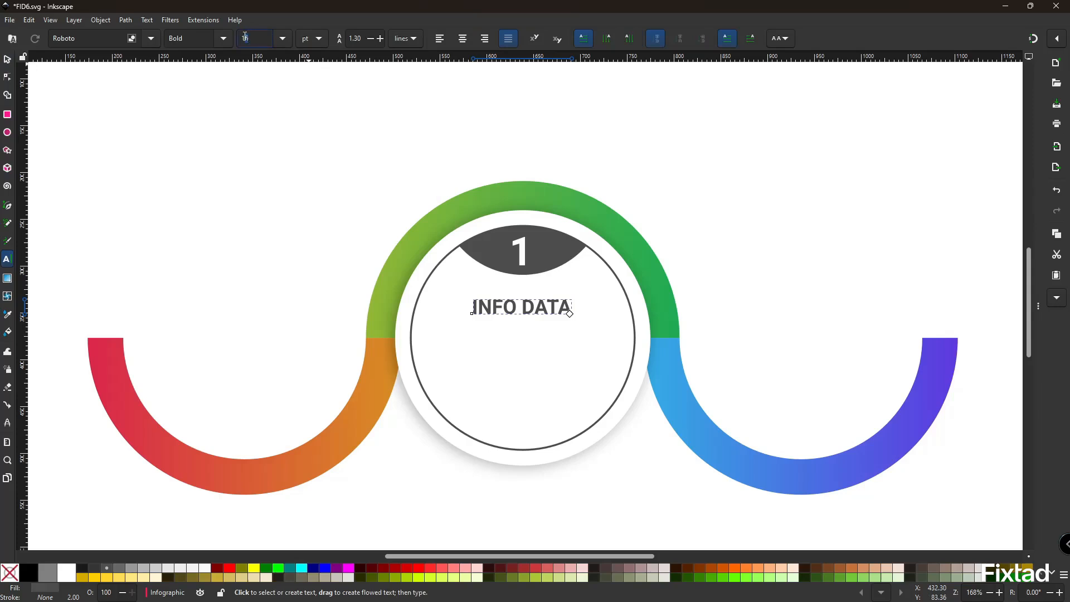
pyautogui.write('17')
pyautogui.press('Return')
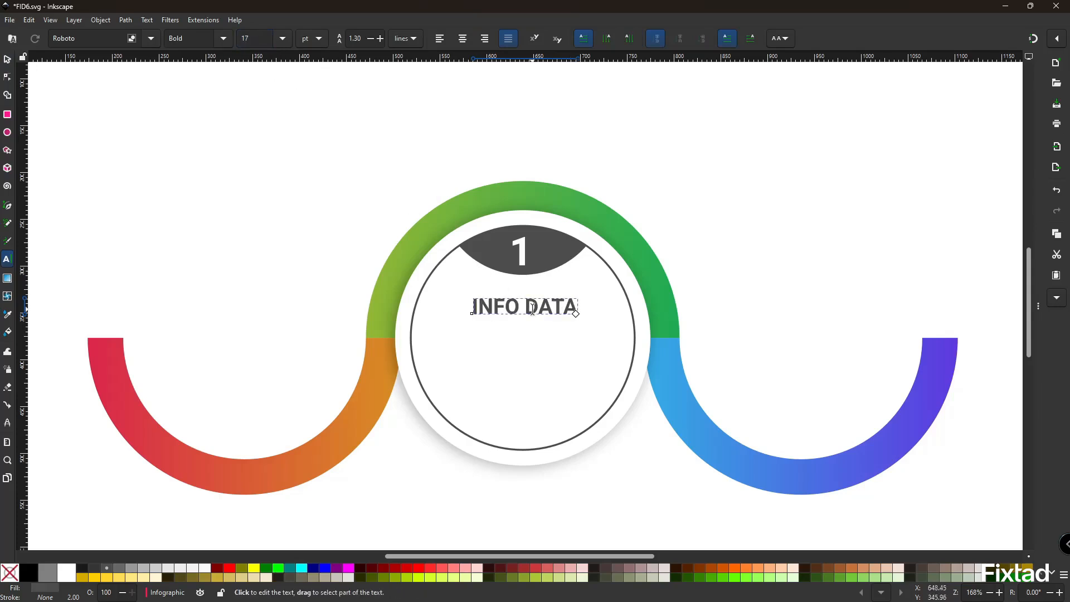
pyautogui.press('Escape')
pyautogui.press('s')
pyautogui.moveTo(534, 313); pyautogui.dragTo(528, 311)
pyautogui.press('Escape')
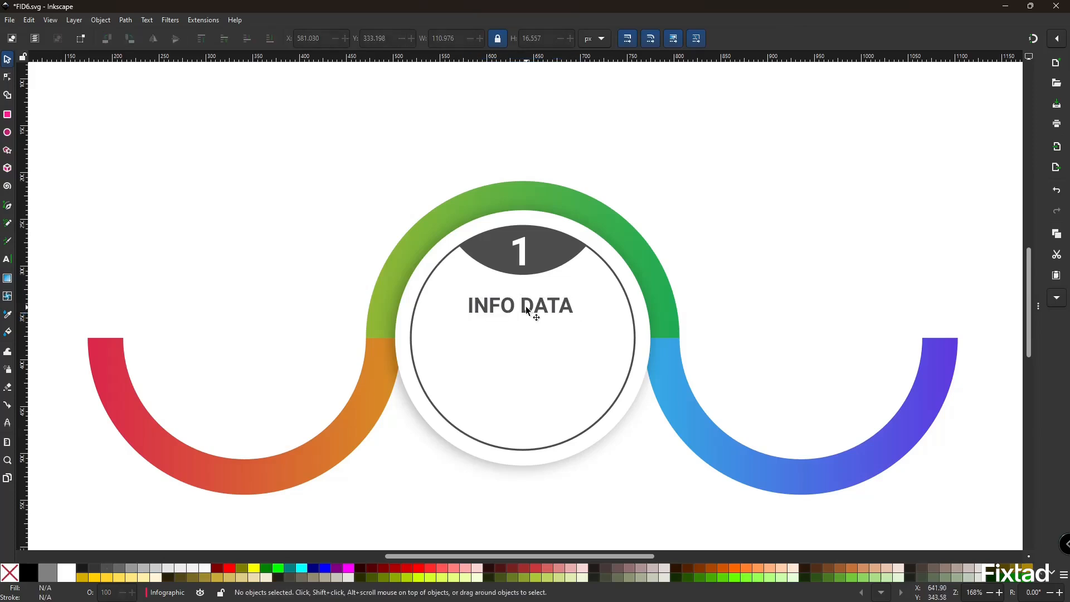
# Draw a rectangle about 219 by 202 px above the red-orange arc and fill it light grey.
pyautogui.click(9, 115)
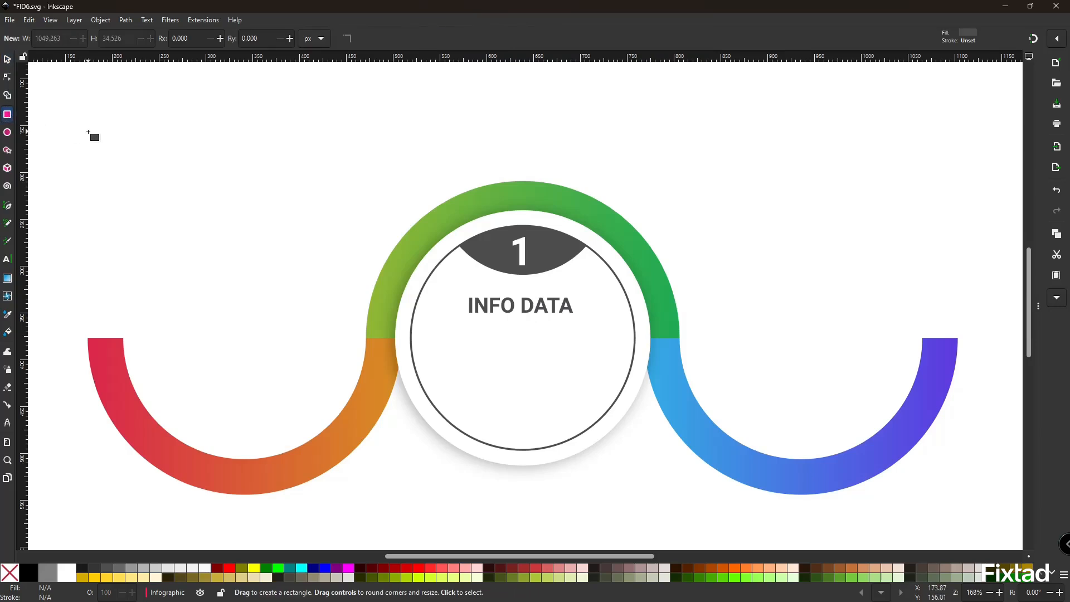
pyautogui.moveTo(88, 132); pyautogui.dragTo(294, 321)
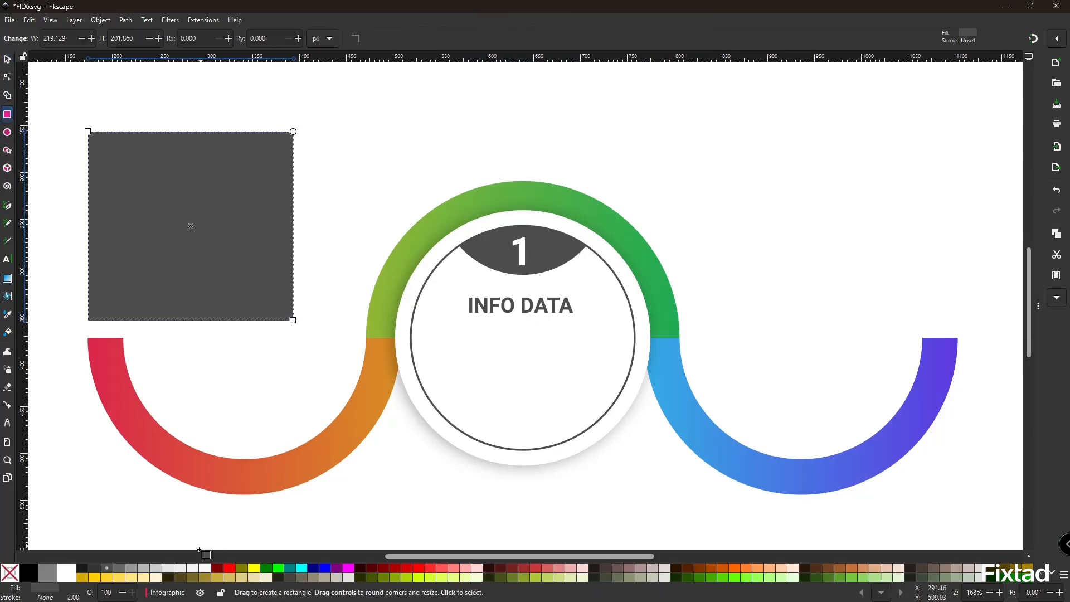
pyautogui.click(180, 568)
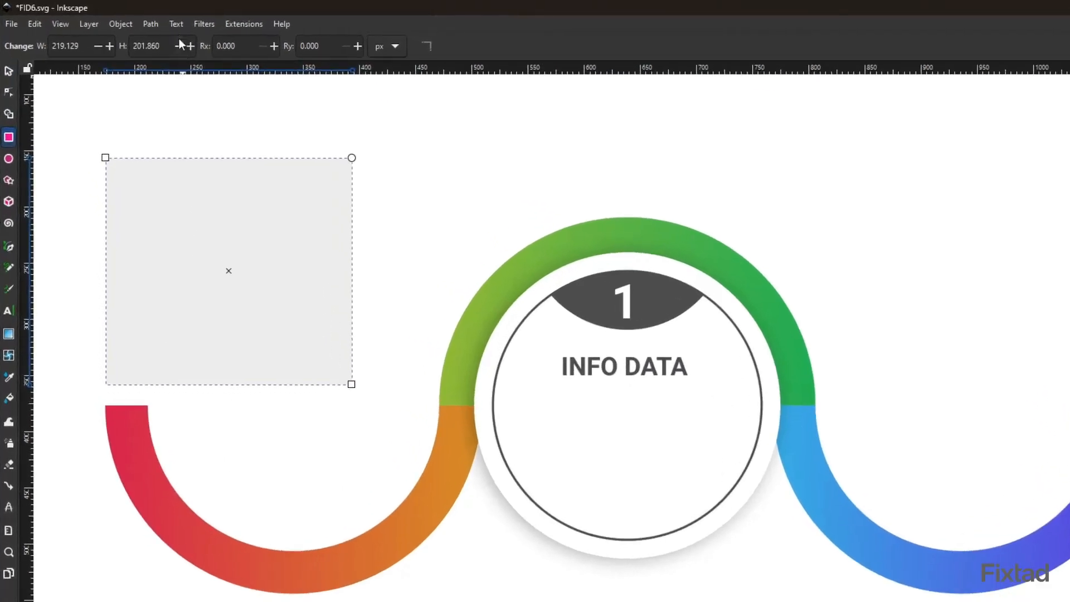
# Open the list of text extensions.
pyautogui.click(204, 21)
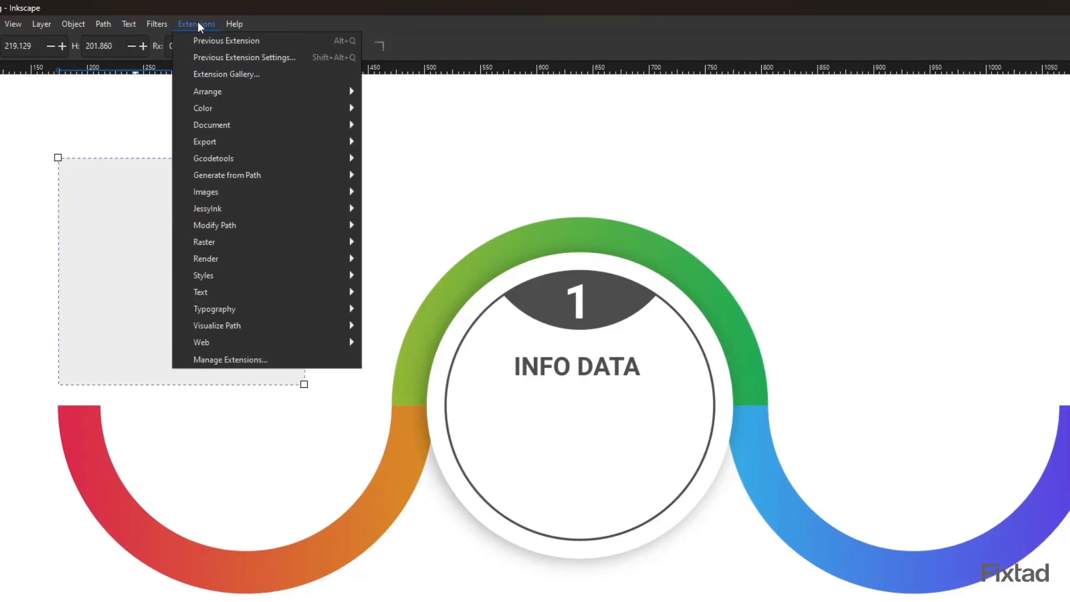
pyautogui.moveTo(230, 297)
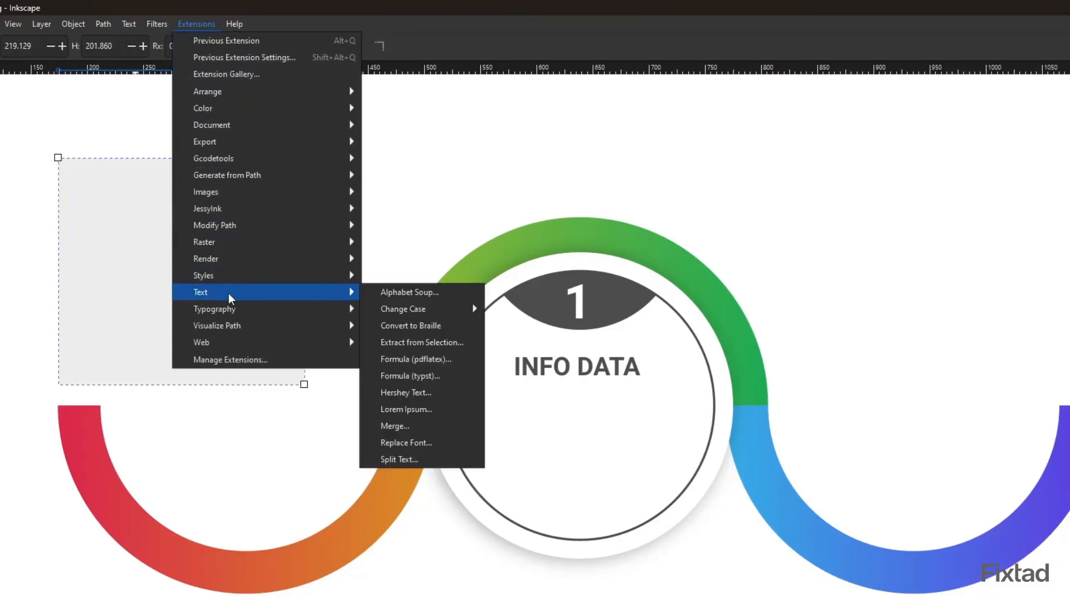